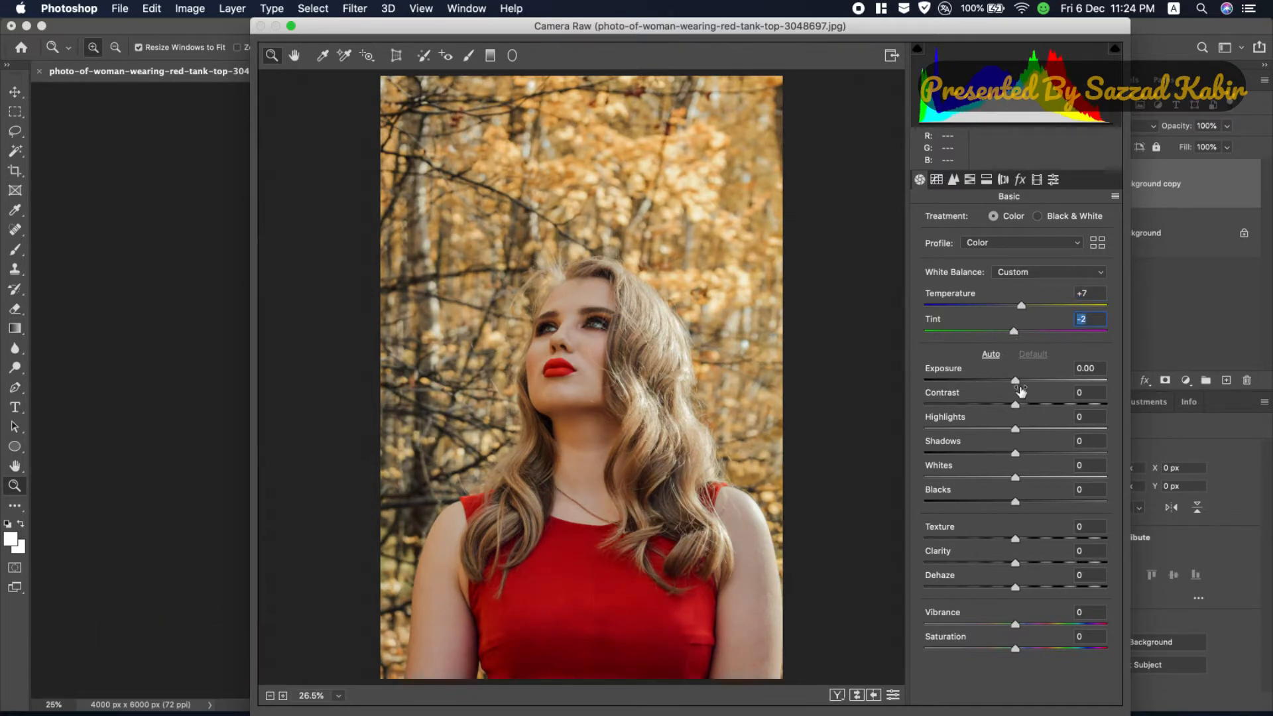
Step: Set exposure to +0.40, contrast +18, shadows +30, whites +10, blacks +28, texture +16 and dehaze +20 in the basic adjustments
drag(1019, 384, 1025, 384)
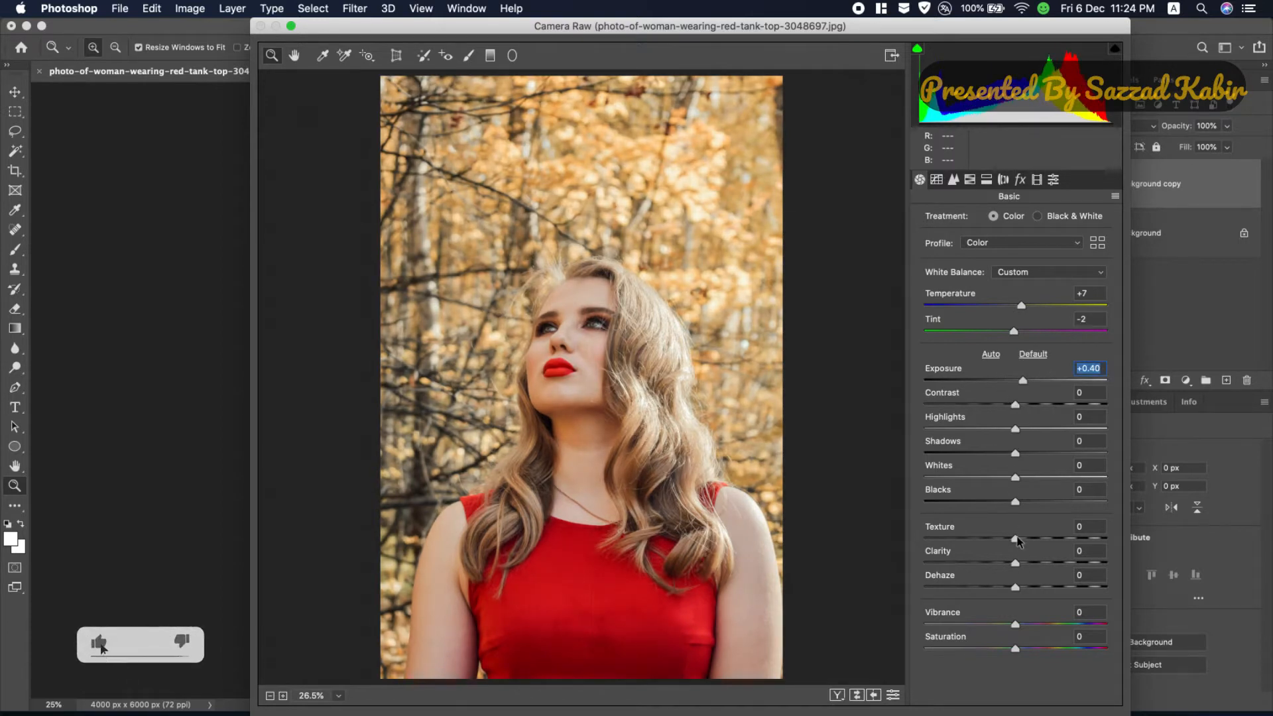
drag(1014, 539, 1030, 539)
drag(1019, 588, 1038, 590)
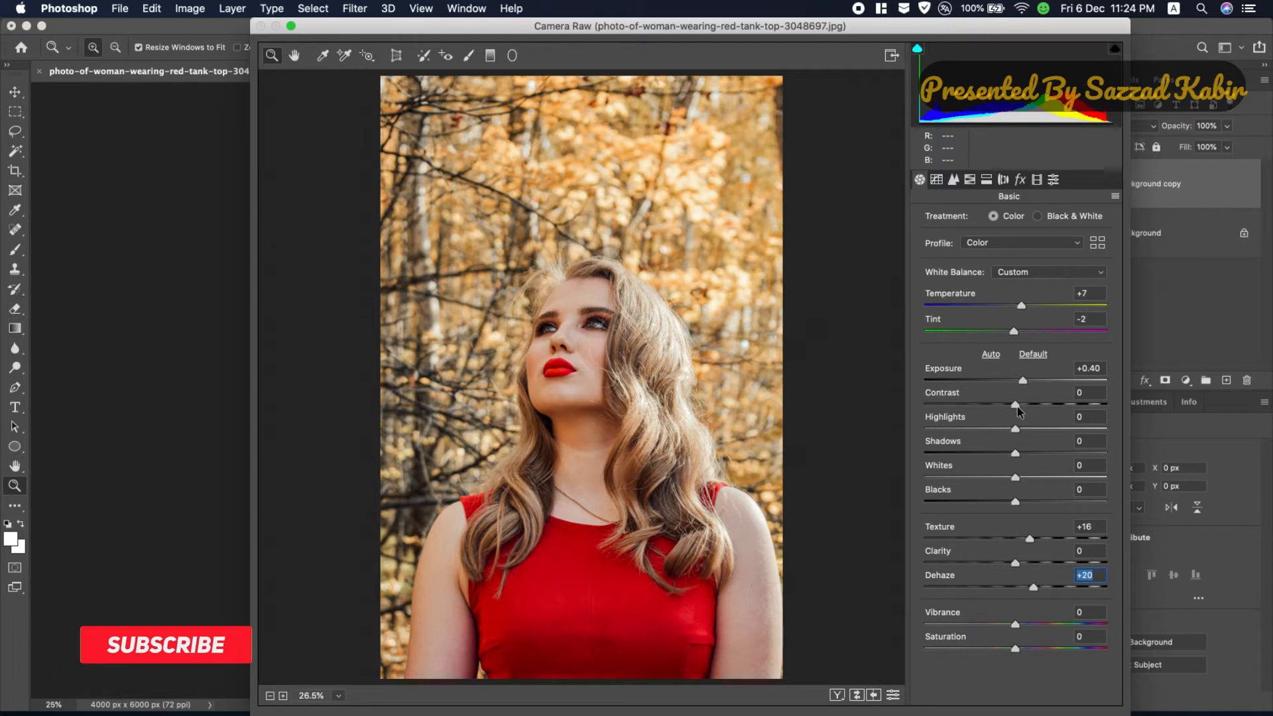
drag(1015, 406, 1033, 411)
drag(1017, 455, 1041, 504)
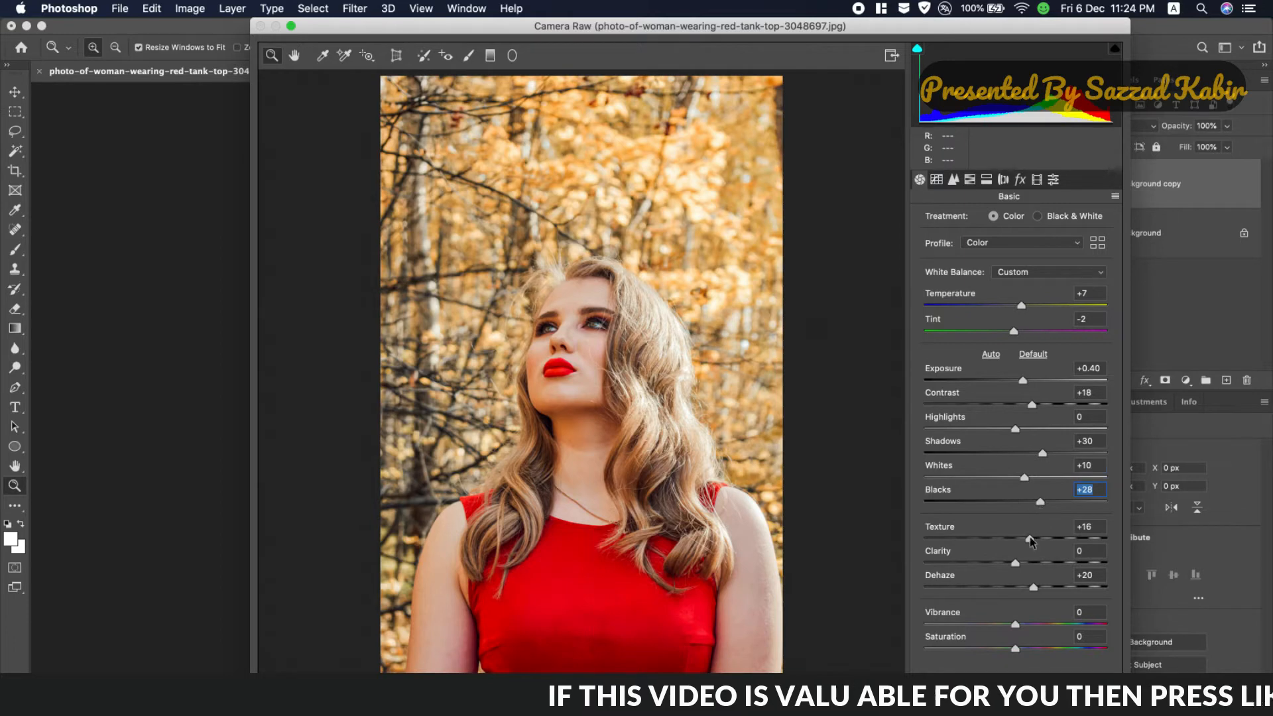
Step: Desaturate everything but the reds with HSL saturation: oranges -100, yellows -100 and reds +11
click(944, 185)
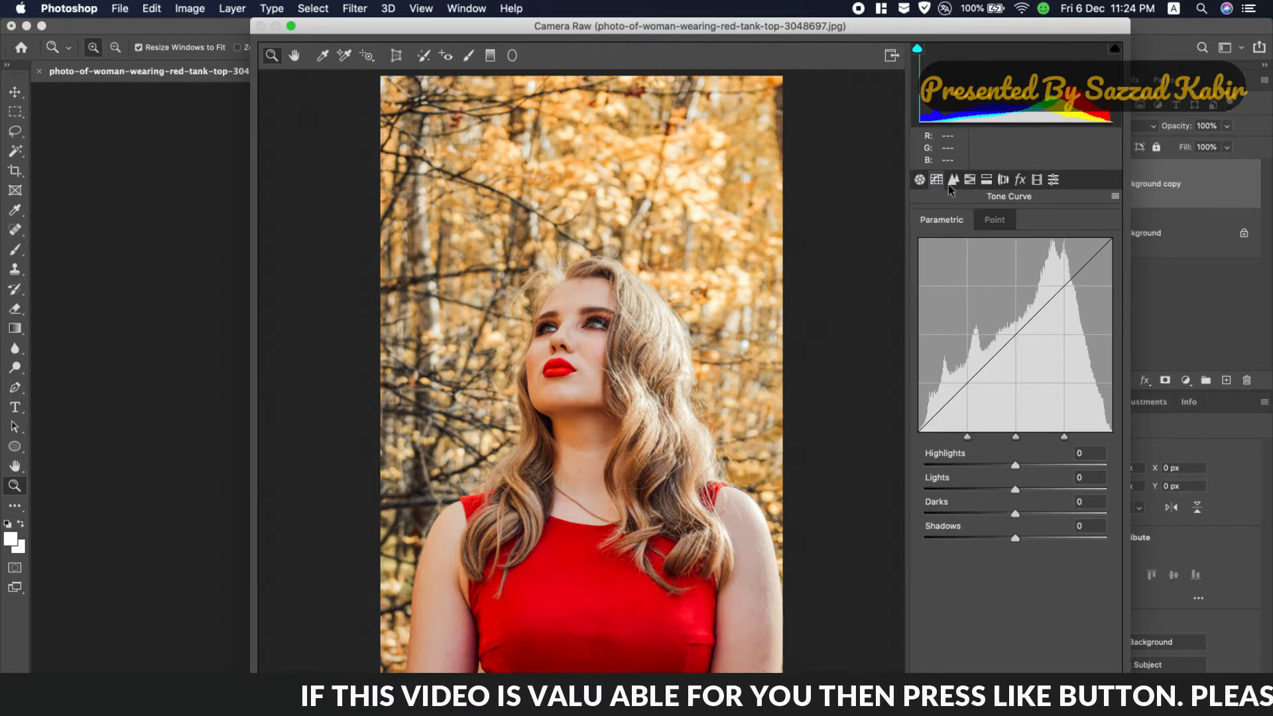
click(959, 184)
click(970, 186)
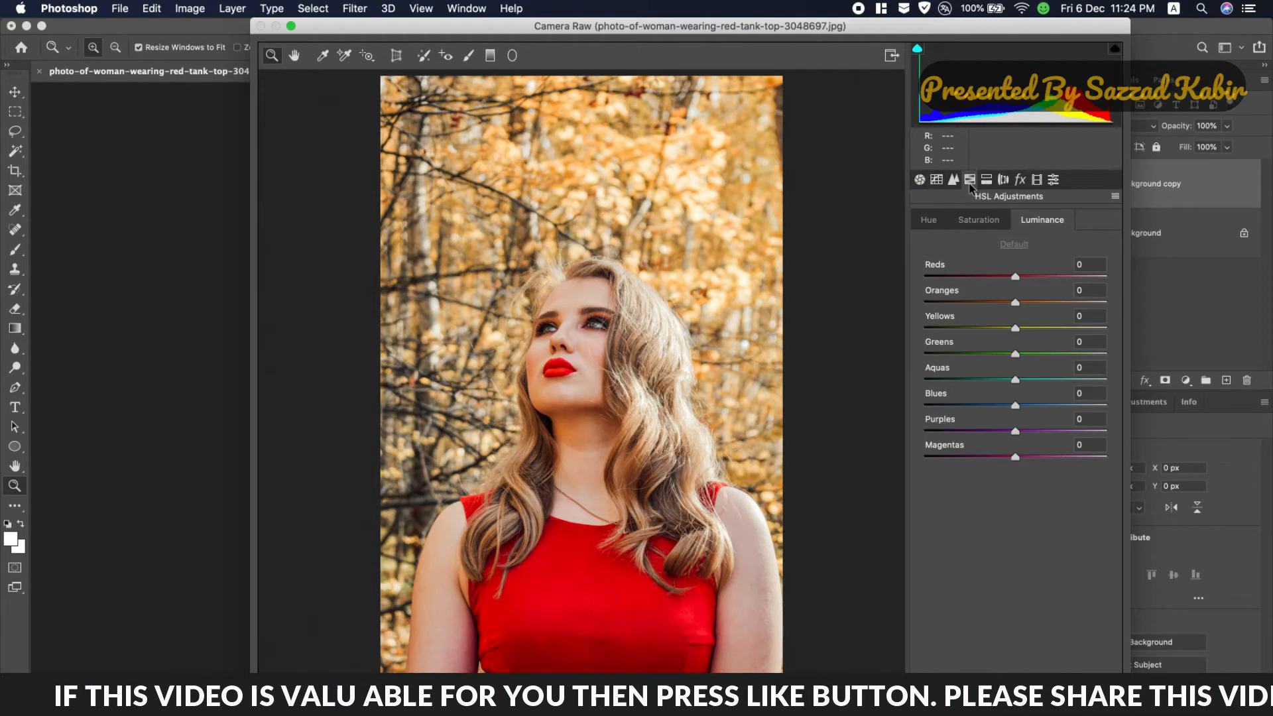
click(978, 226)
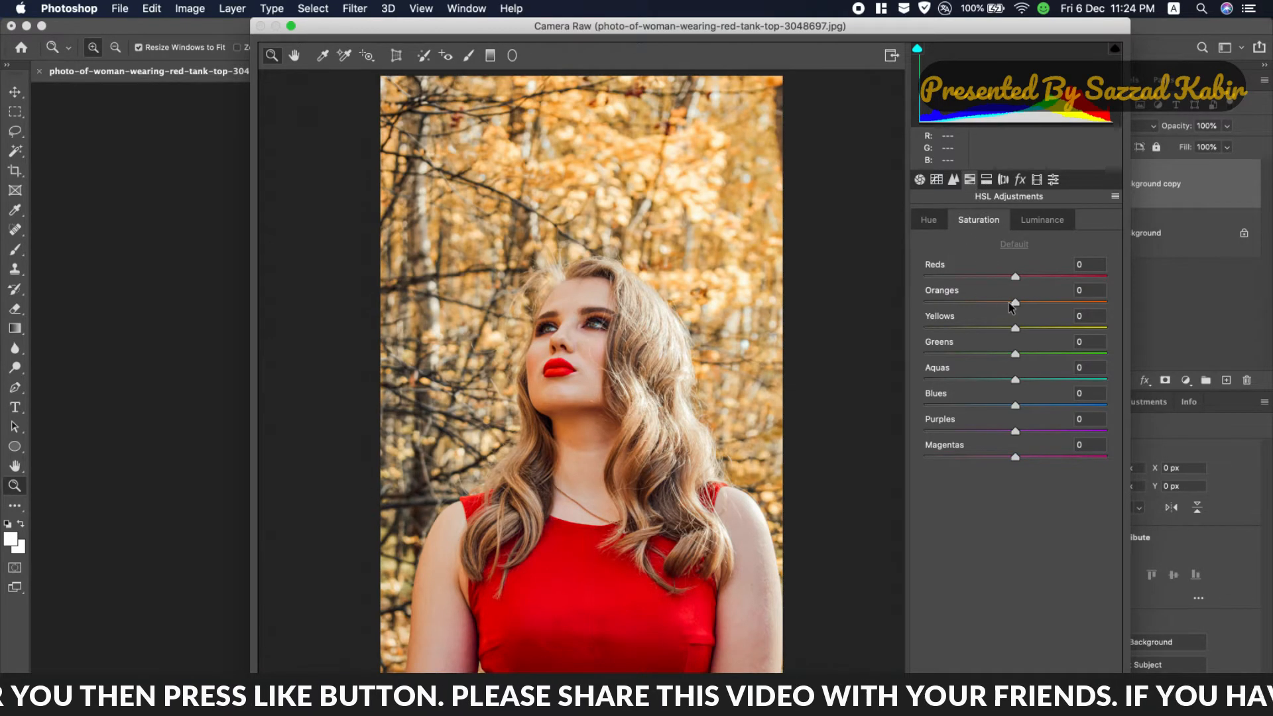
drag(1016, 305, 920, 302)
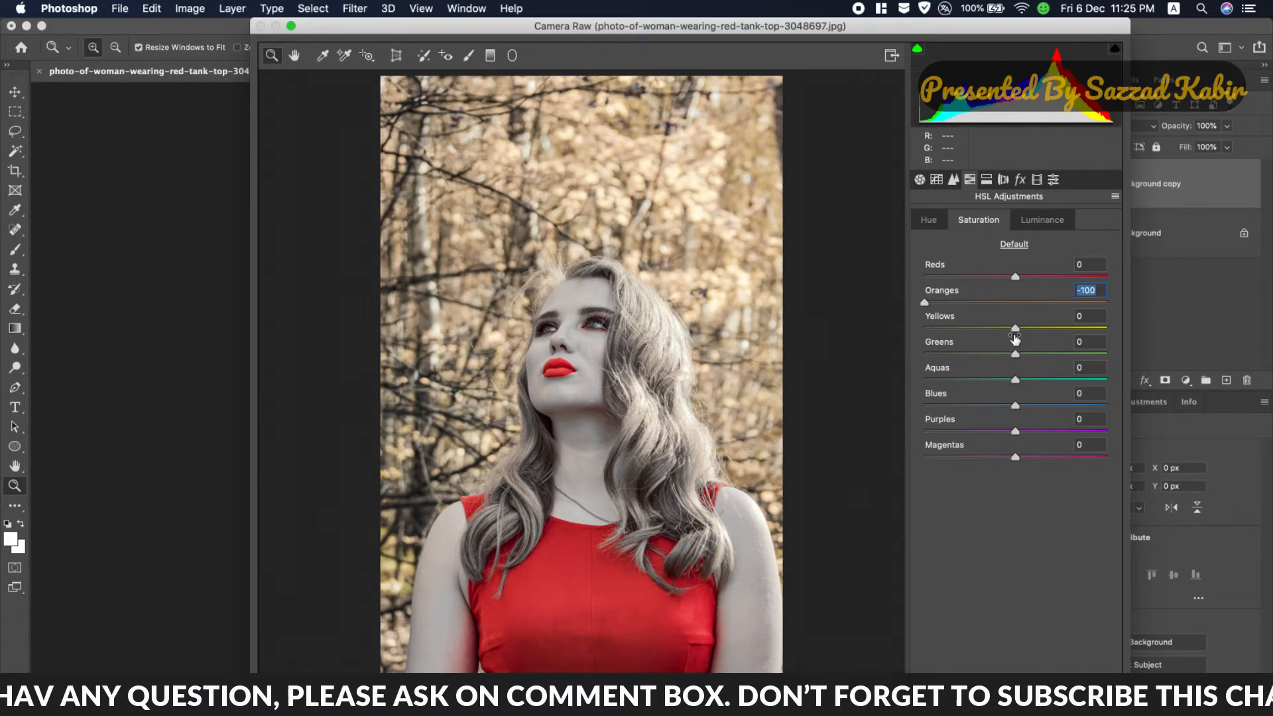
drag(1015, 335, 922, 328)
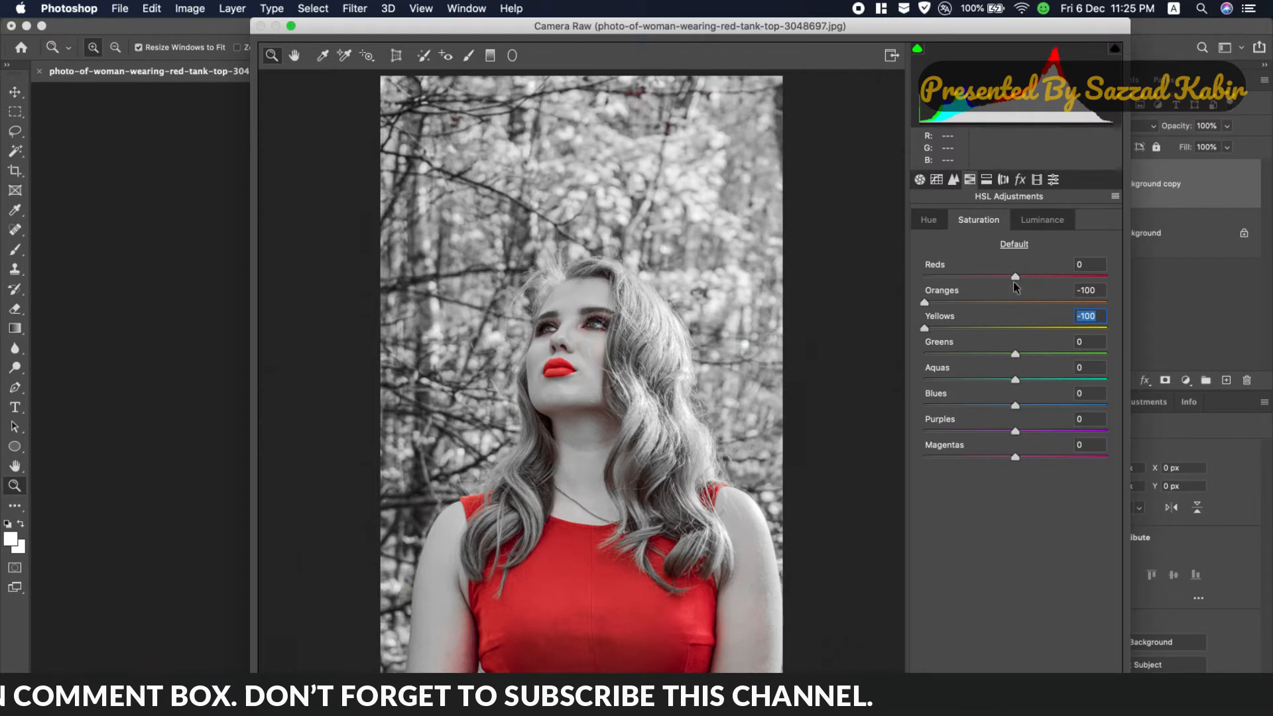
drag(1014, 278, 1026, 281)
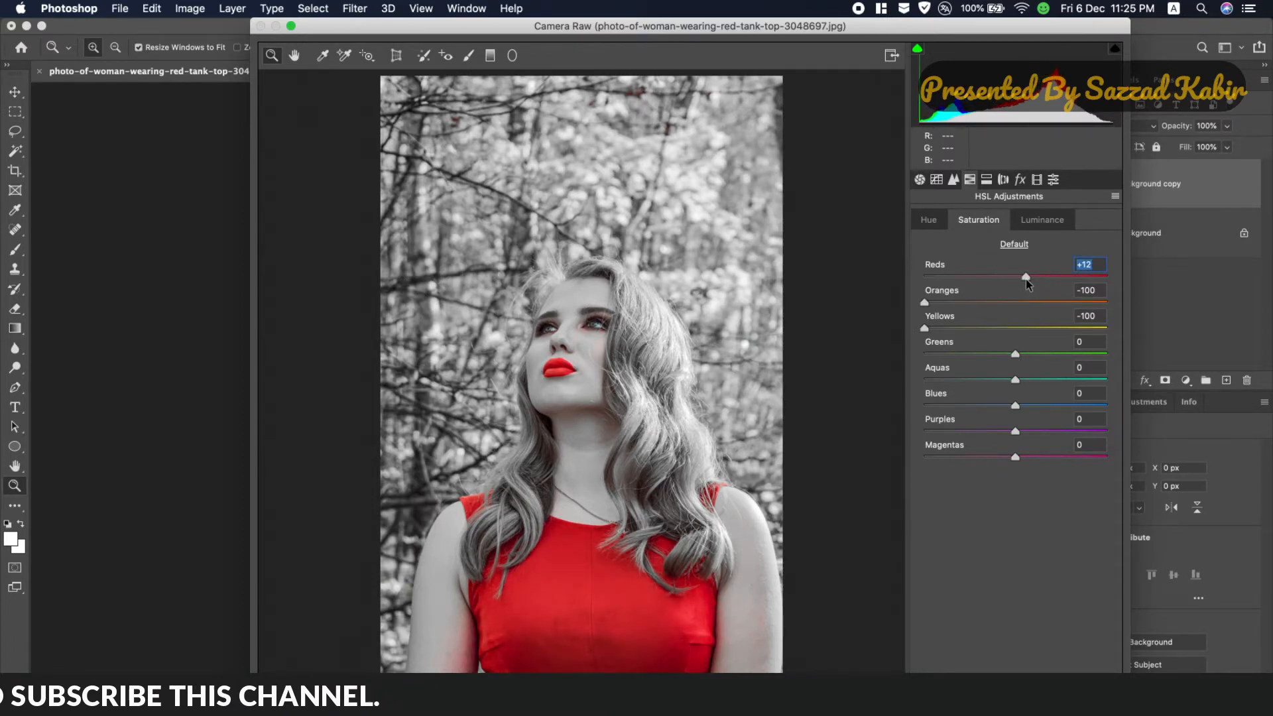
click(1026, 281)
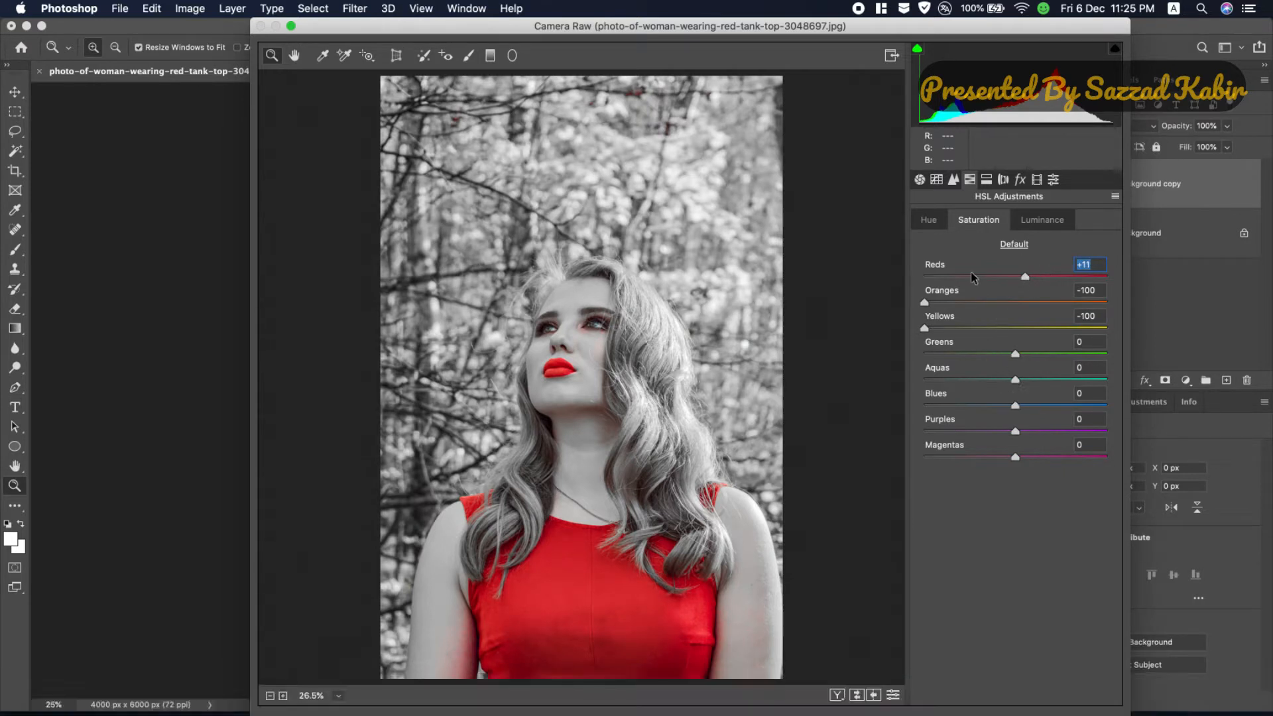
Step: Set the HSL luminance of oranges to +13 and yellows to +11
click(1039, 225)
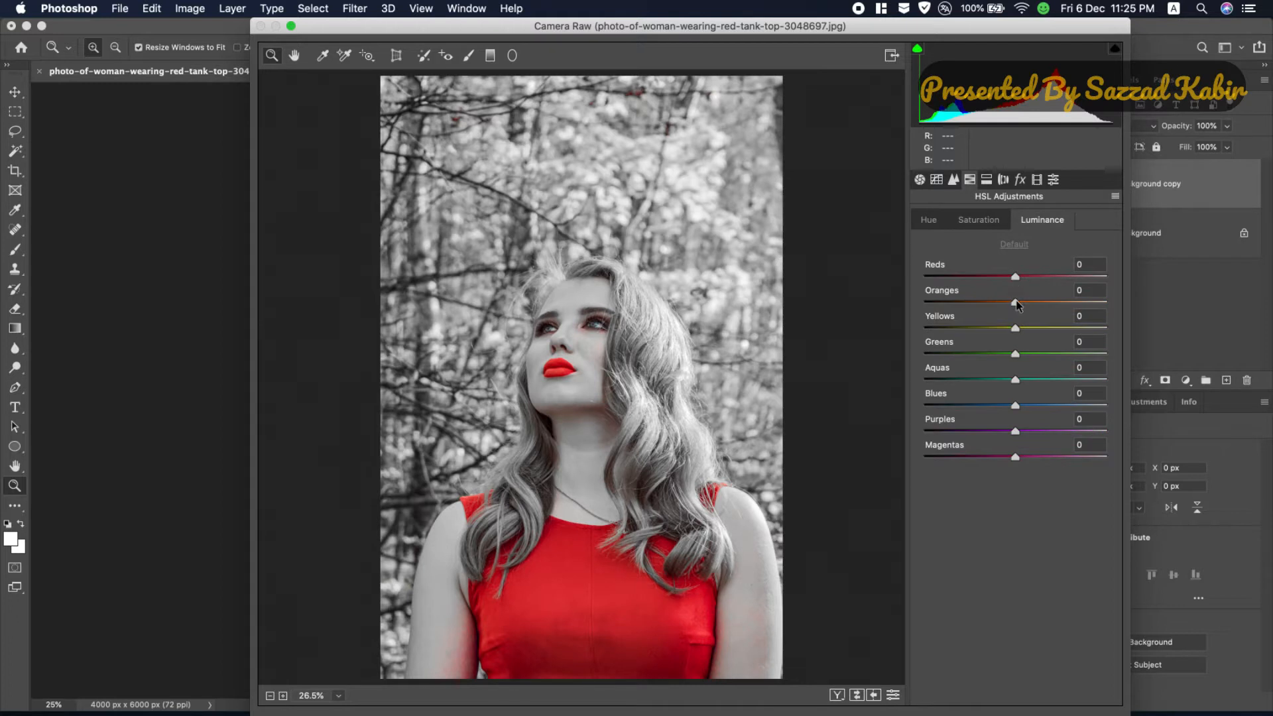
drag(1015, 302, 1026, 304)
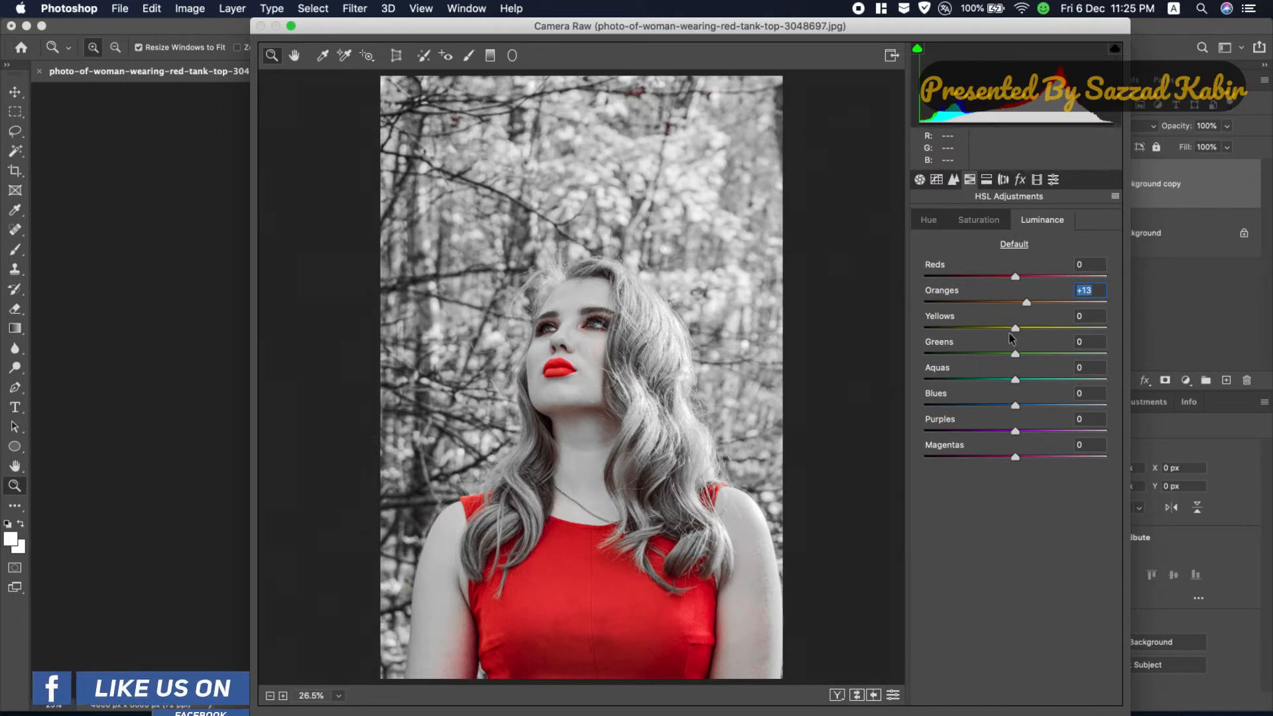
drag(1016, 329, 1025, 330)
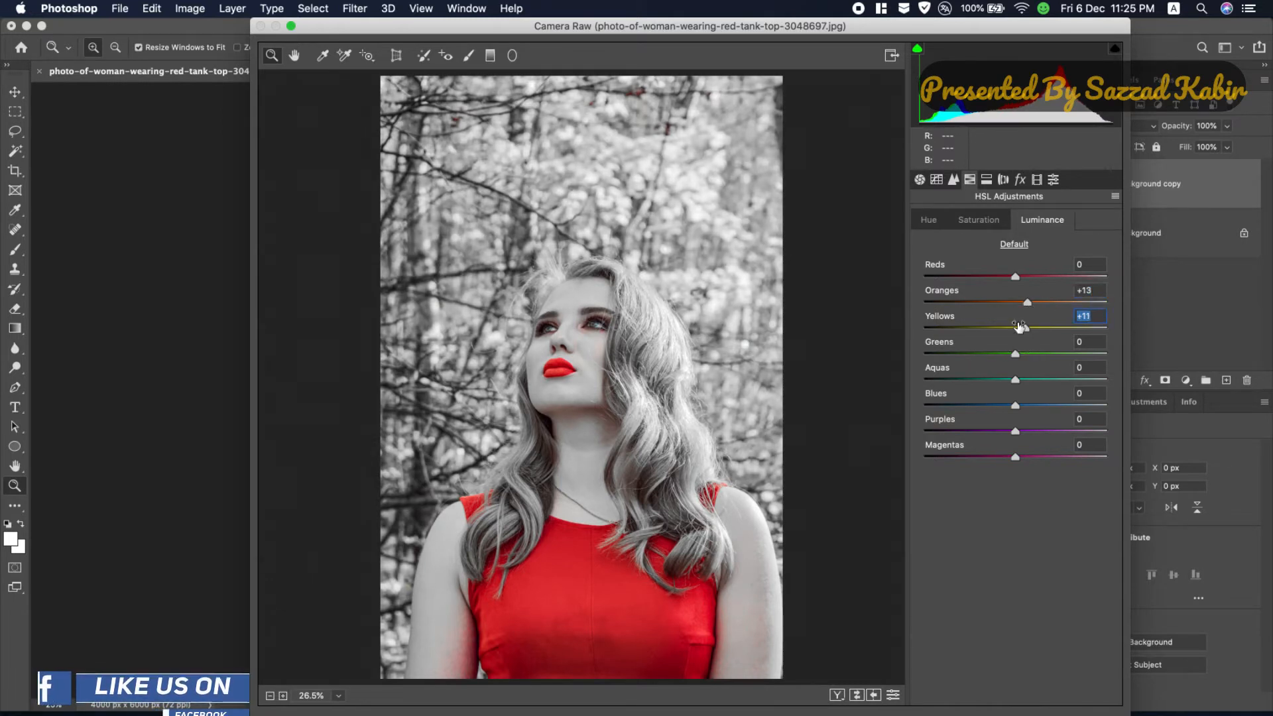
Step: Set the red primary calibration to hue +73 and saturation +69, leaving the blue primary saturation at 0
click(1020, 180)
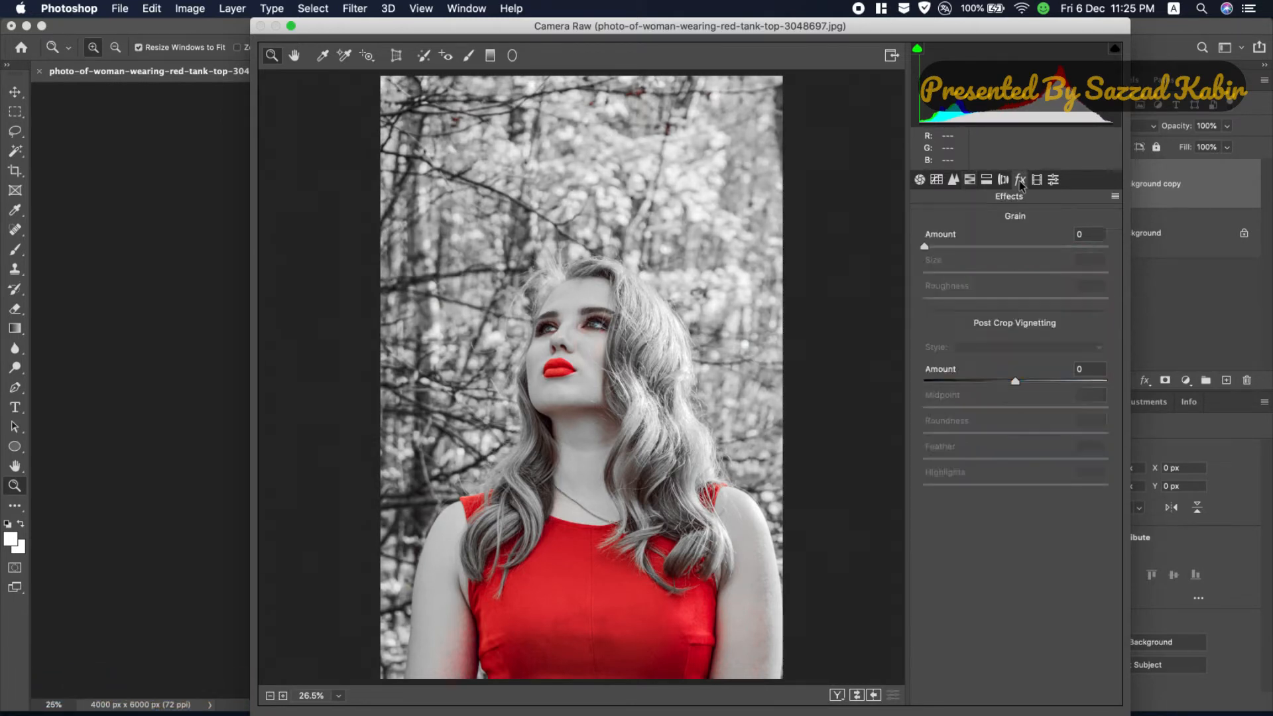
click(1052, 179)
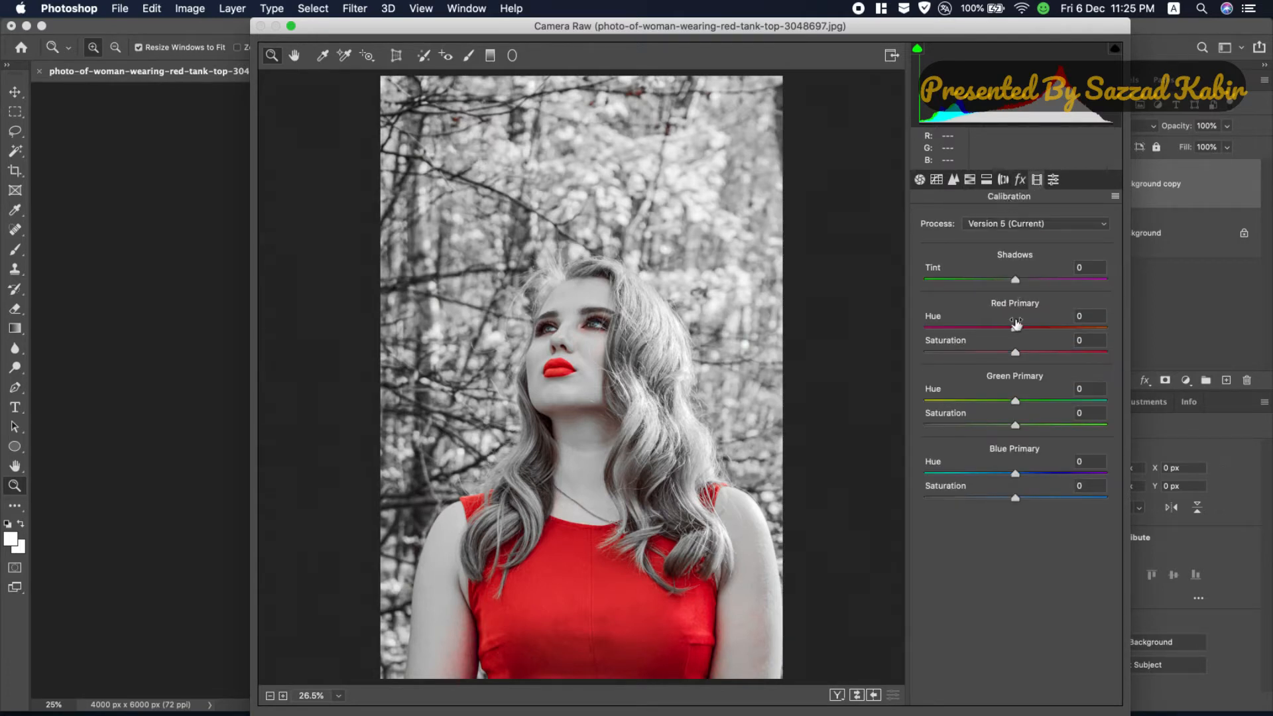
drag(1016, 325, 1080, 358)
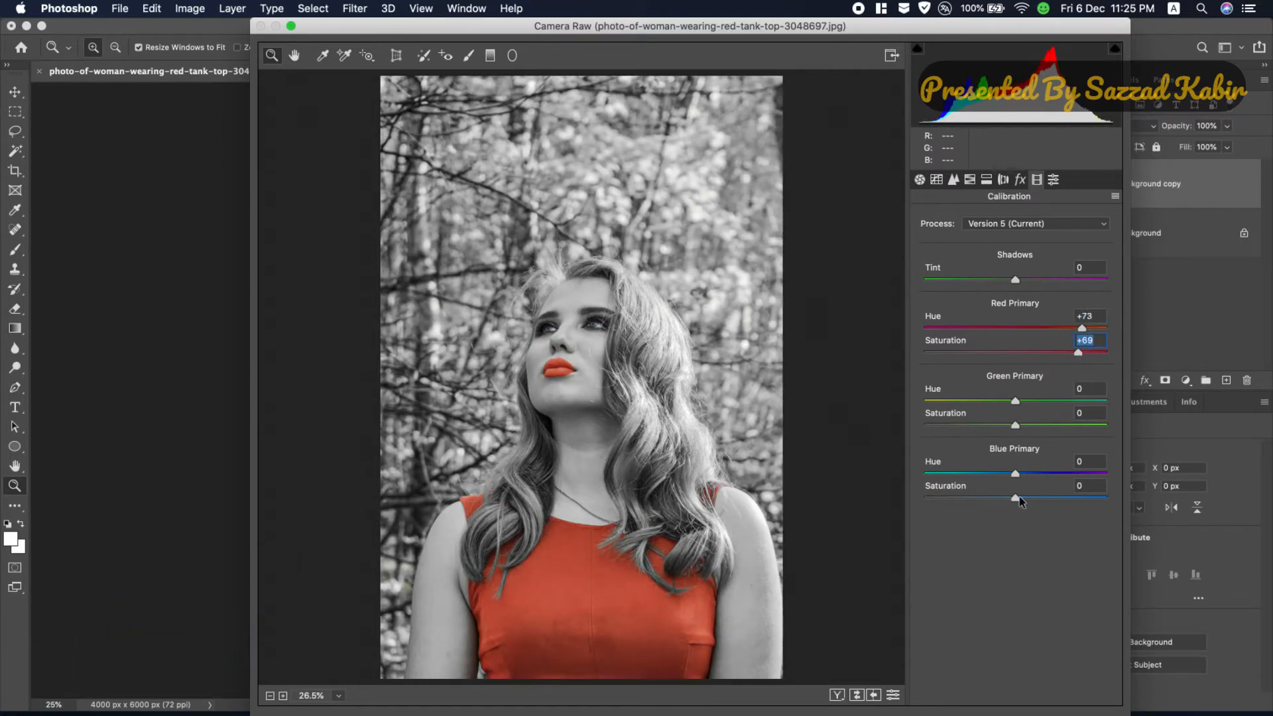
mouse_move(1019, 497)
mouse_down()
mouse_move(1059, 497)
mouse_move(1017, 498)
mouse_up()
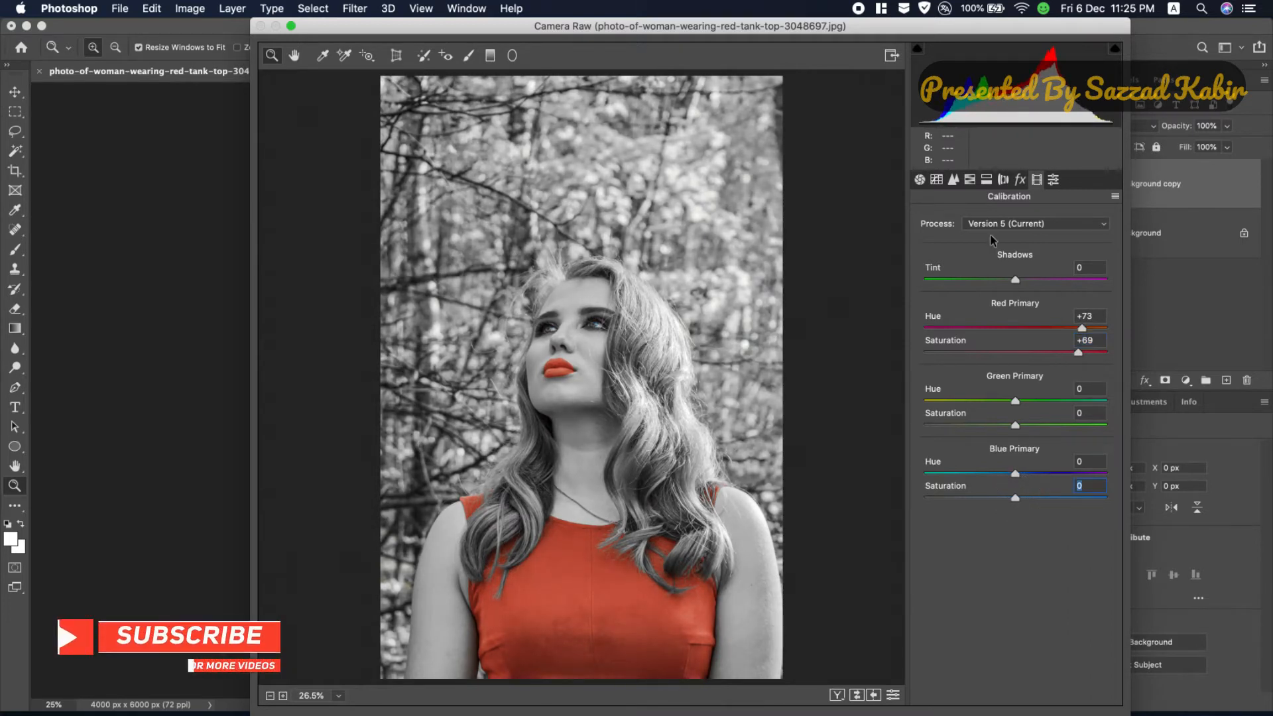
Step: Turn the dress and lips orange with HSL hue oranges +93 and yellows -14, and set reds saturation to +46
click(987, 179)
click(969, 183)
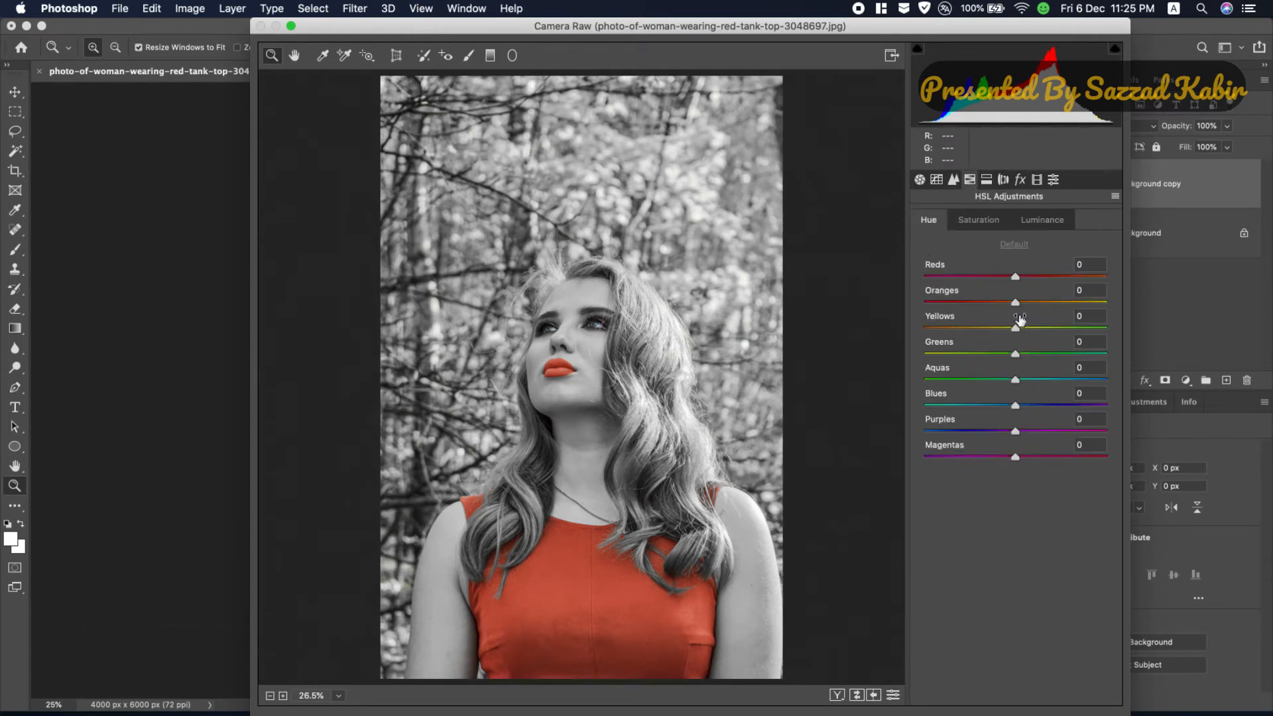
drag(1016, 311, 1100, 306)
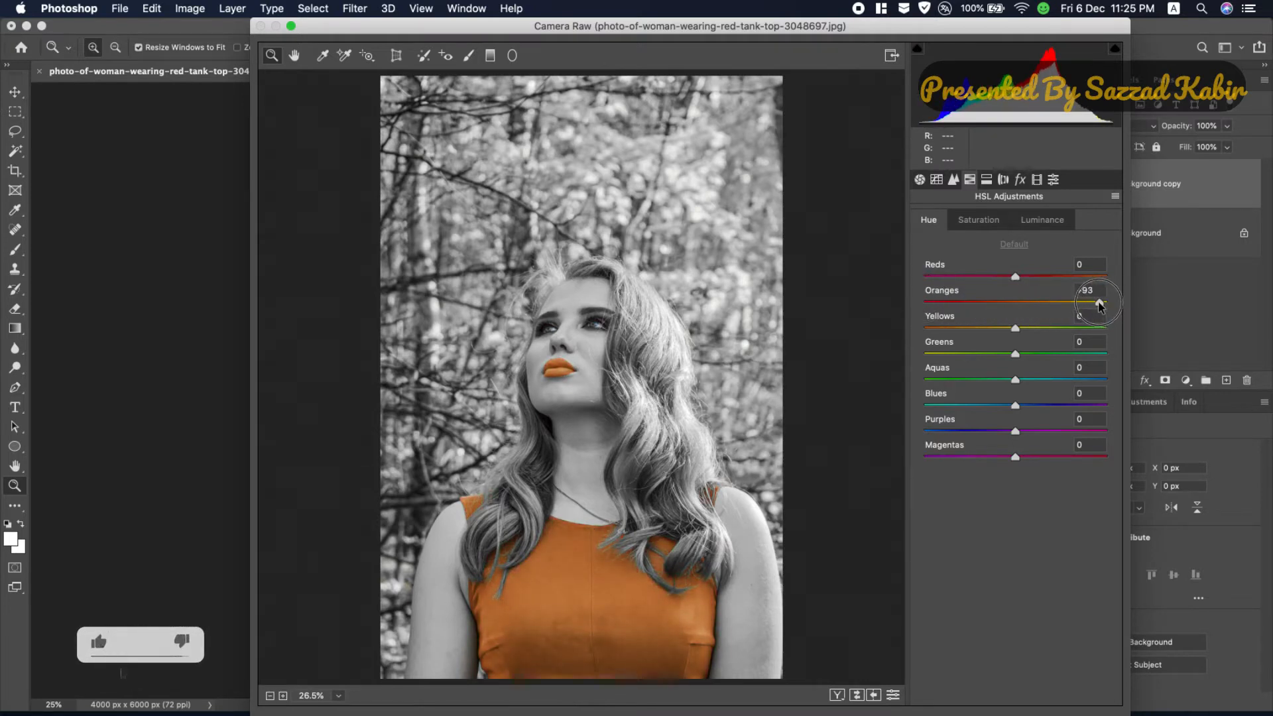
mouse_move(1017, 329)
mouse_down()
mouse_move(992, 325)
mouse_move(1004, 330)
mouse_up()
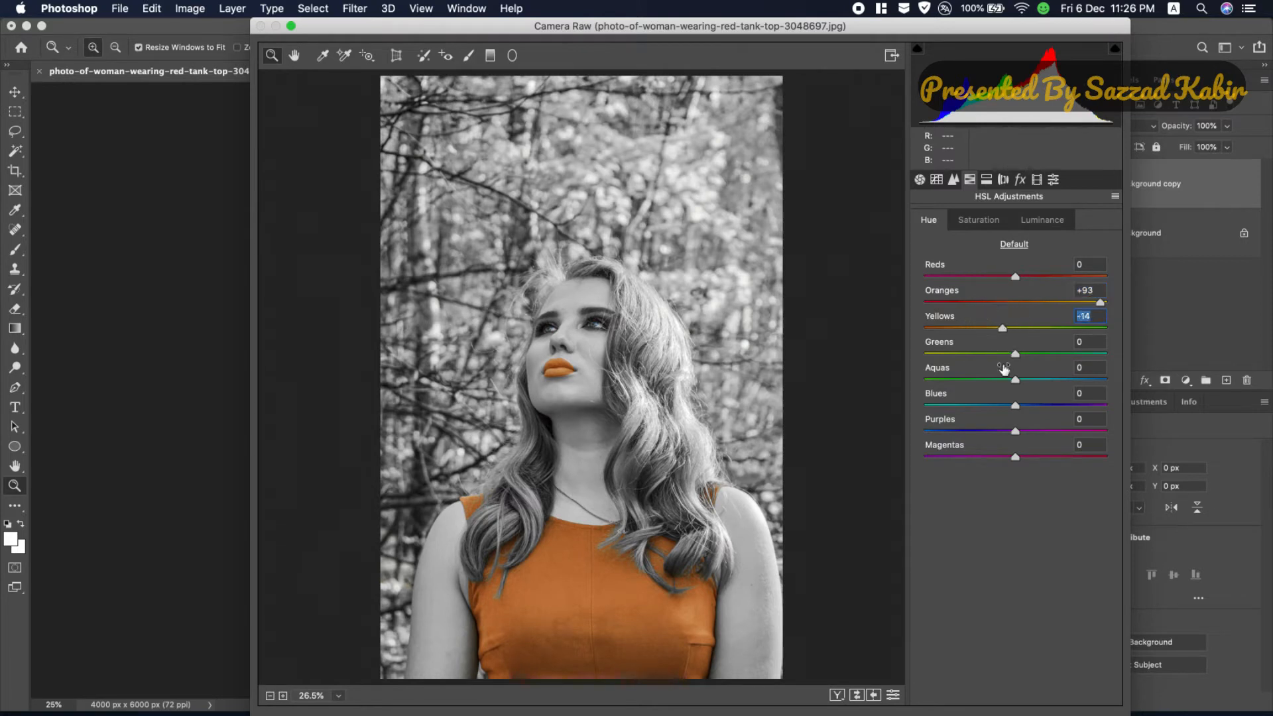
click(988, 226)
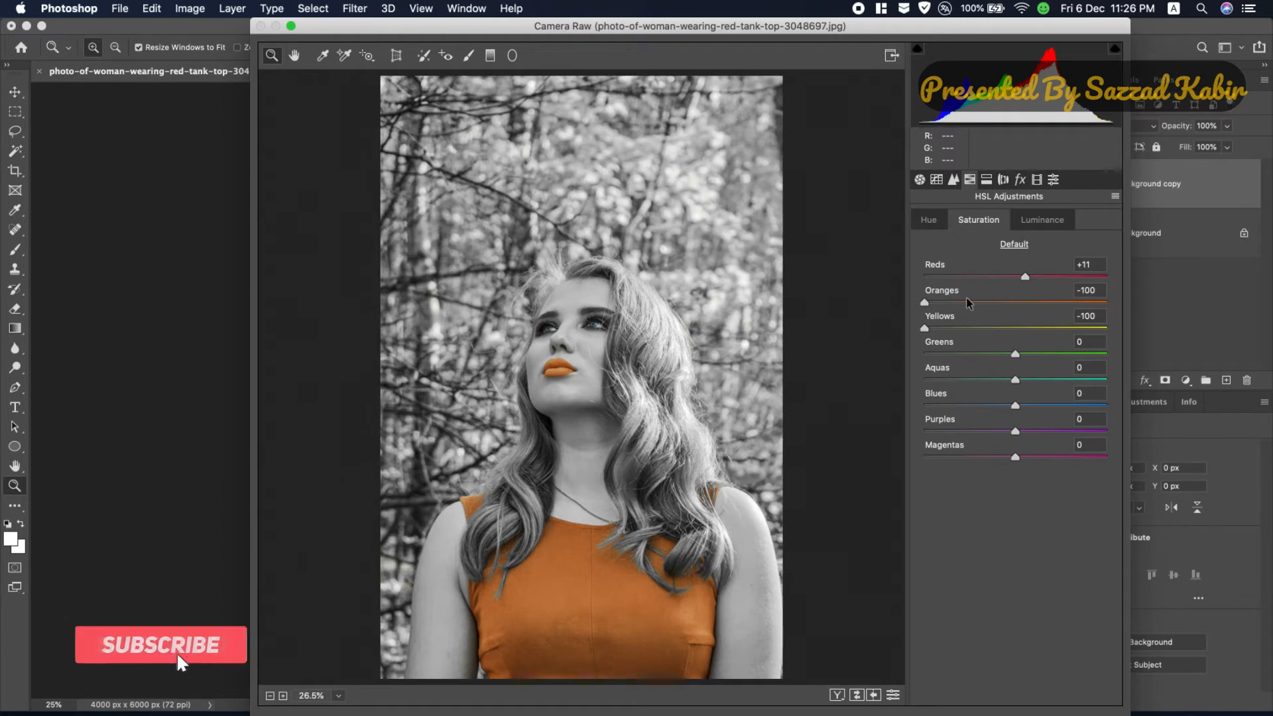
drag(1028, 277, 1059, 280)
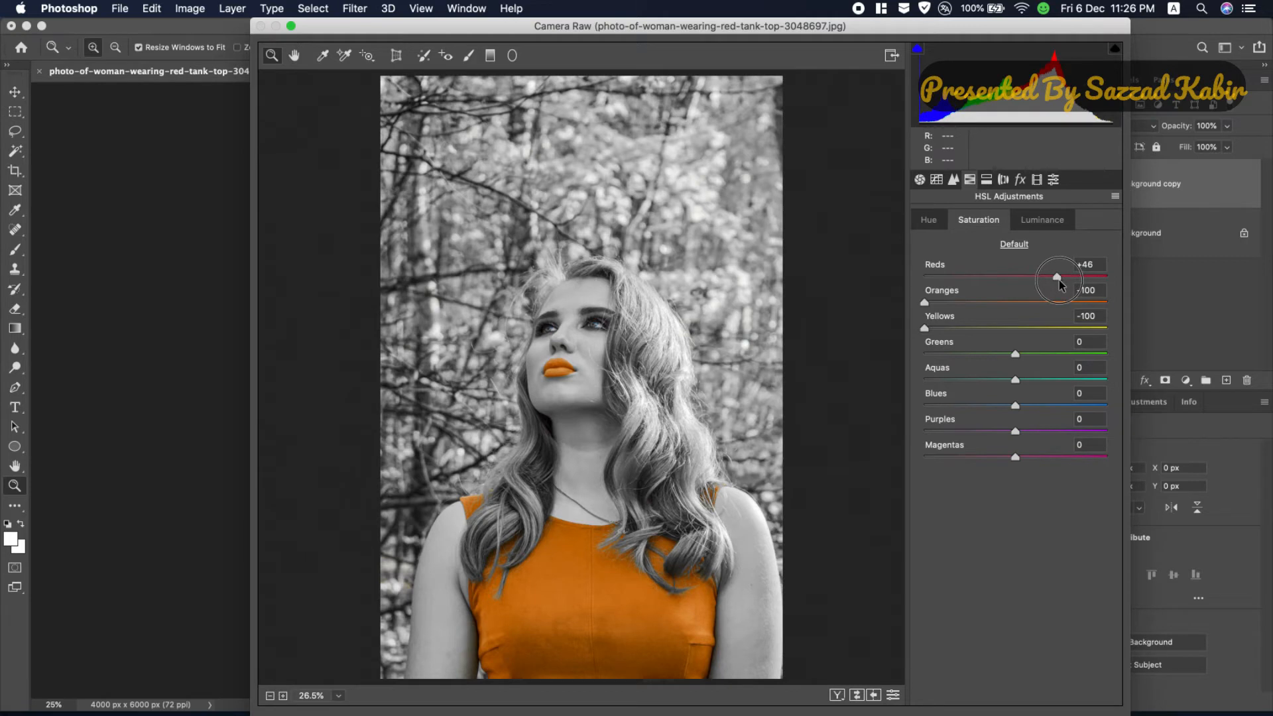
Step: Calibrate the blue primary to hue -23, saturation +7 and the green primary to hue +16, saturation +23, and adjust the shadows tint
click(1003, 180)
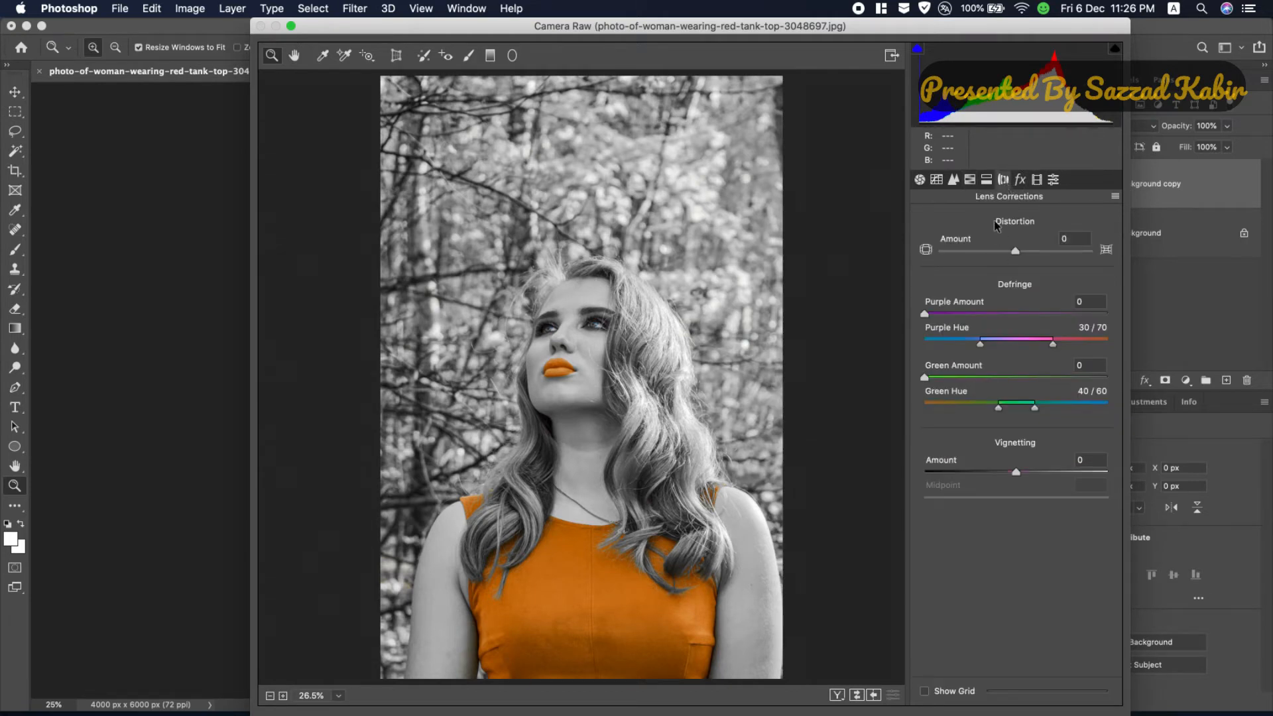
click(988, 181)
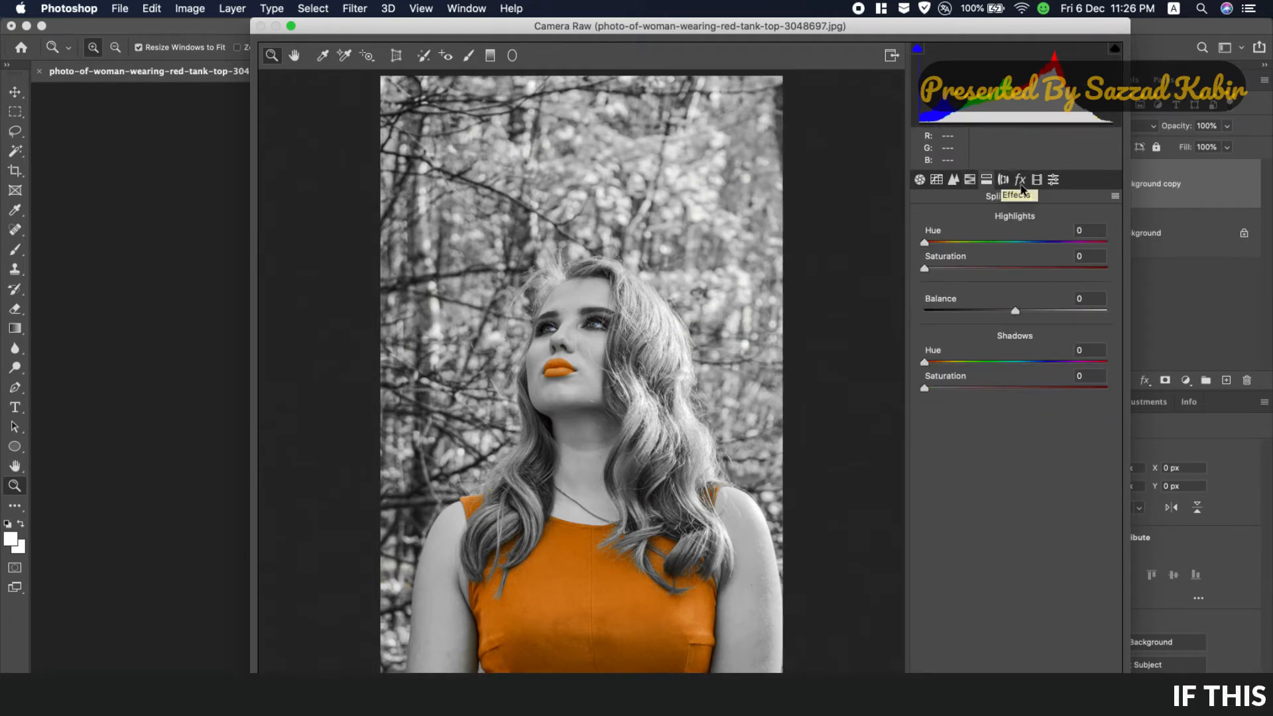
click(1021, 189)
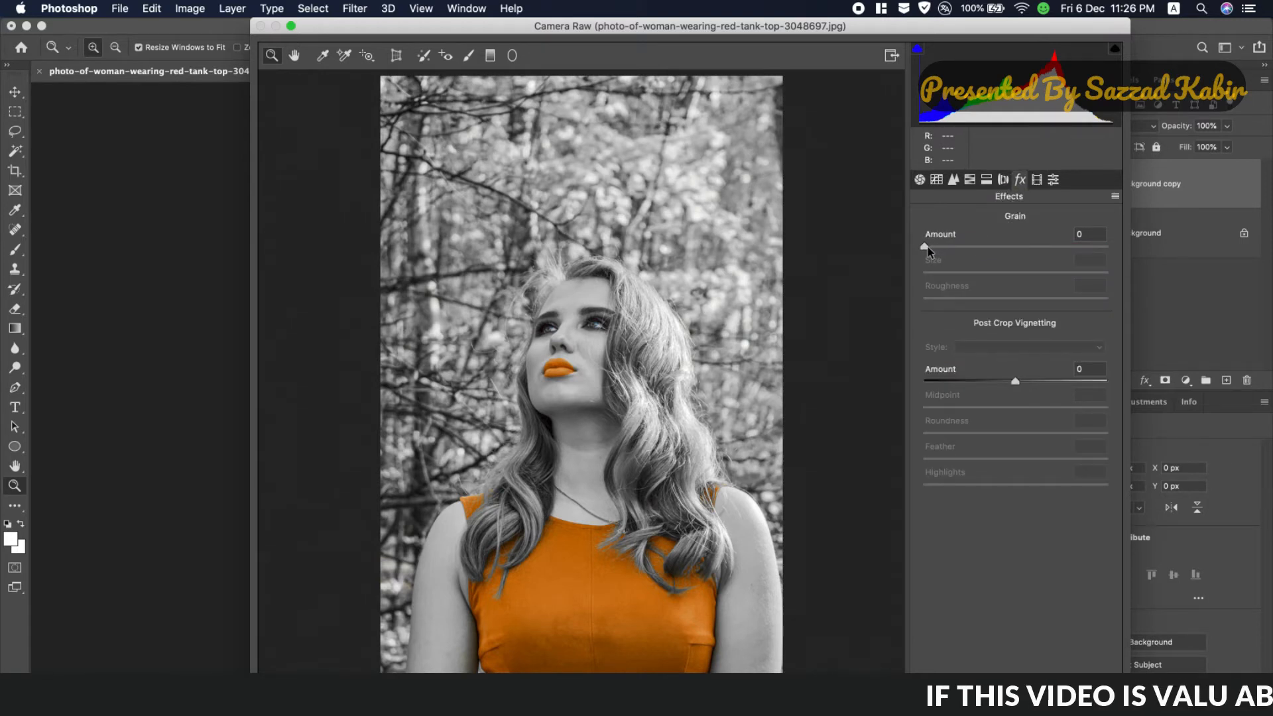
click(1039, 179)
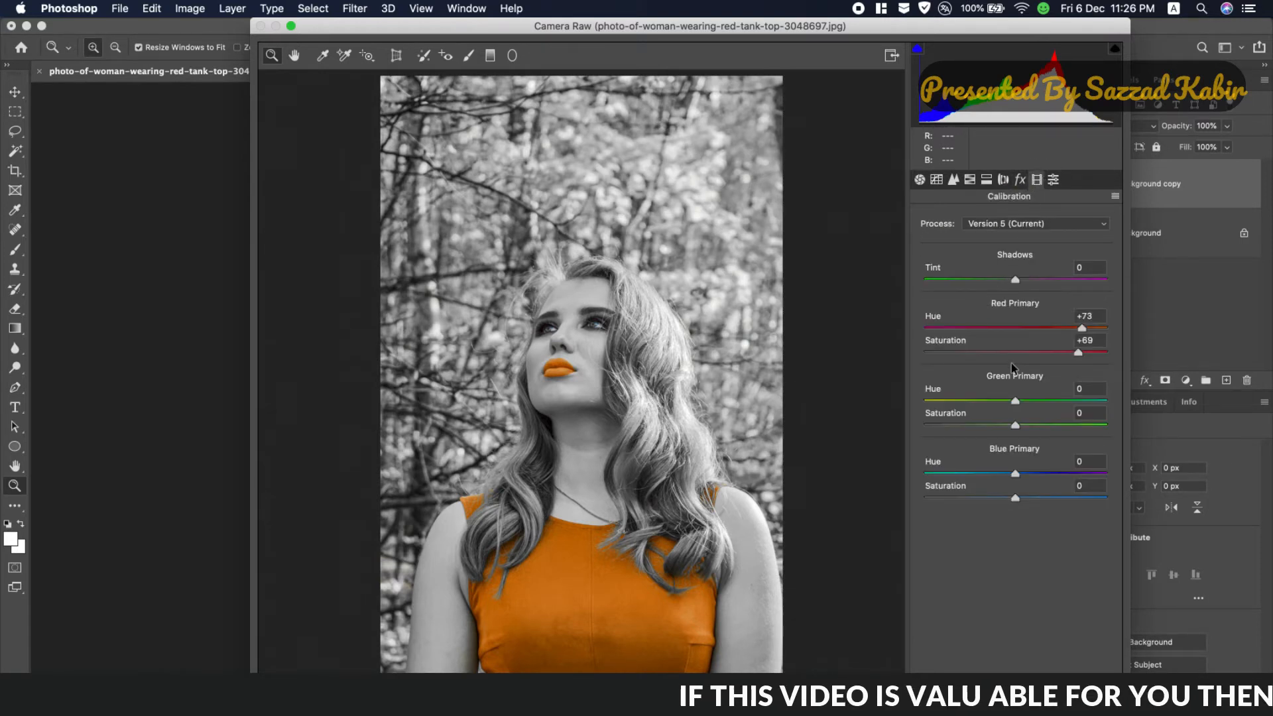
drag(1015, 498, 998, 474)
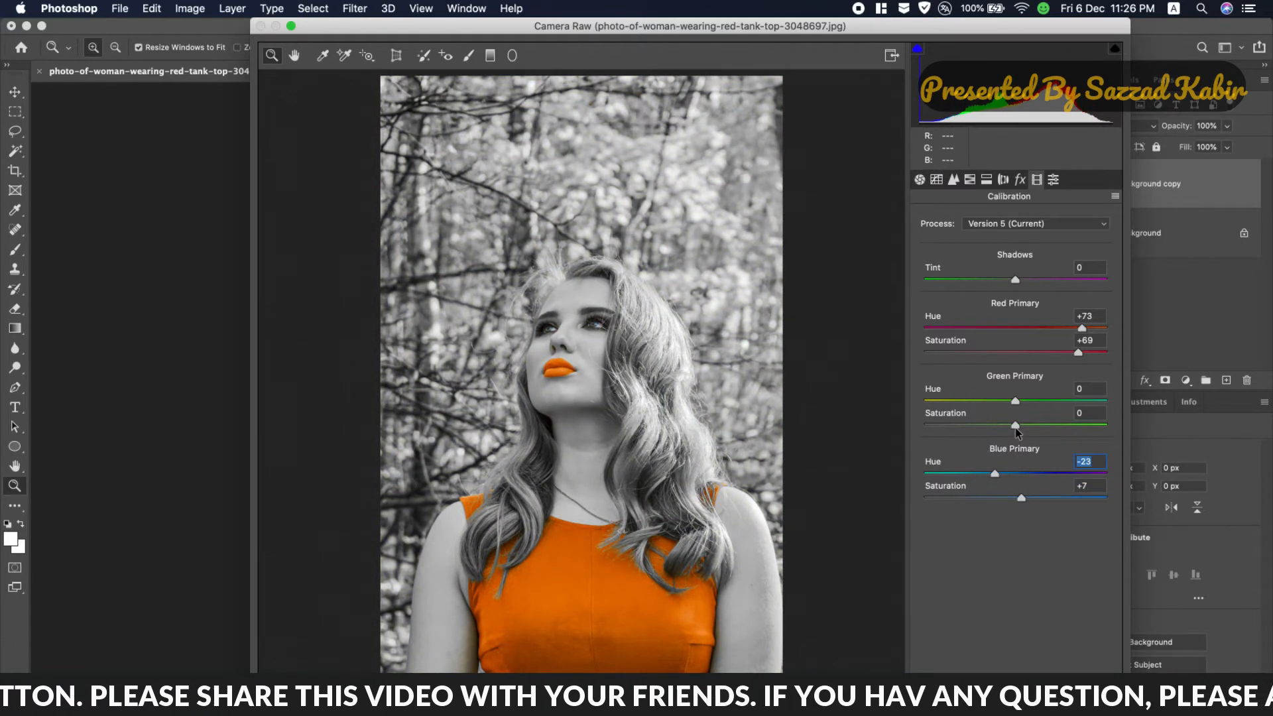
drag(1021, 401, 1037, 428)
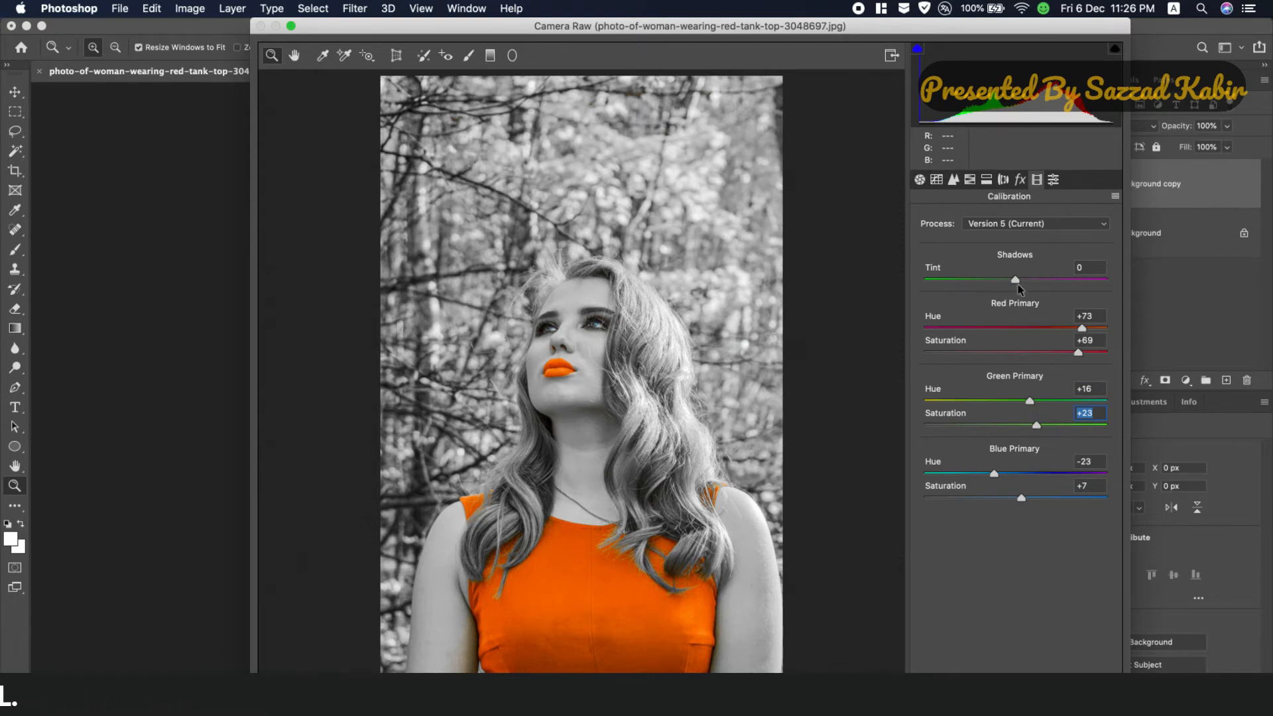
mouse_move(1017, 284)
mouse_down()
mouse_move(991, 284)
mouse_move(1058, 282)
mouse_move(1040, 282)
mouse_up()
Step: Set the HSL saturation of reds to +67, fine-tune the reds hue, and apply the Camera Raw edits
click(969, 180)
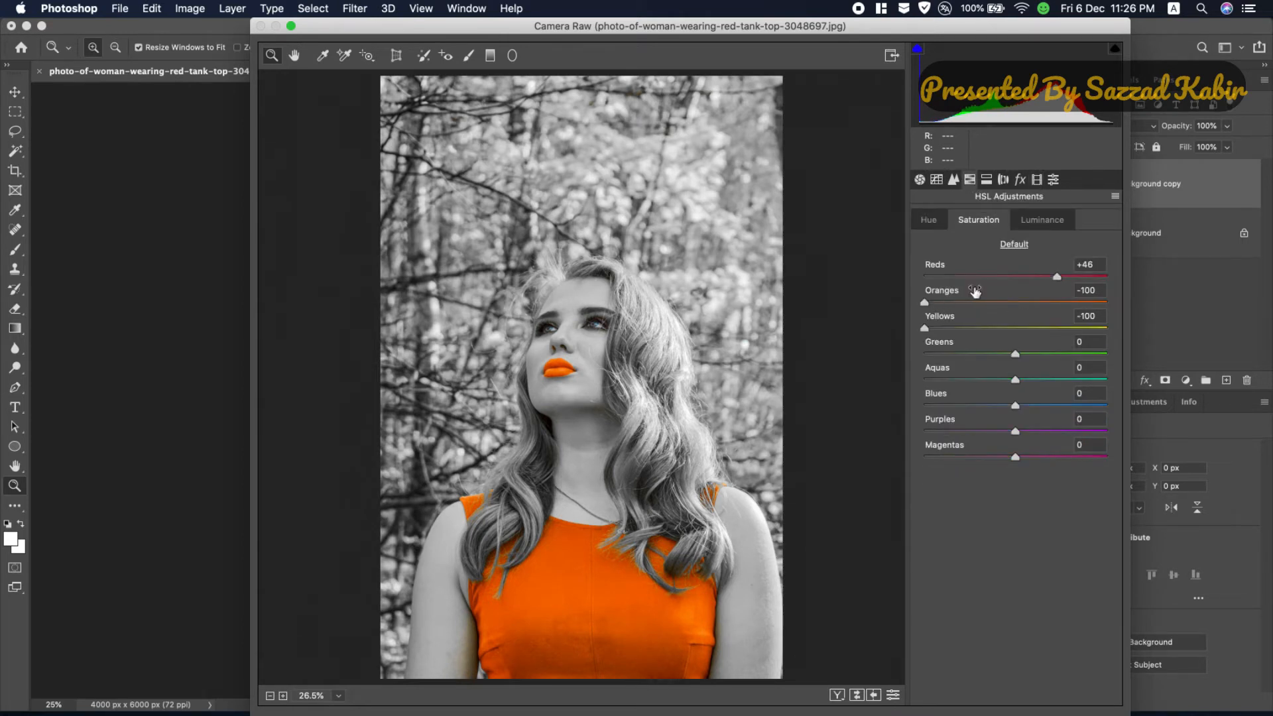
drag(1060, 275, 1086, 280)
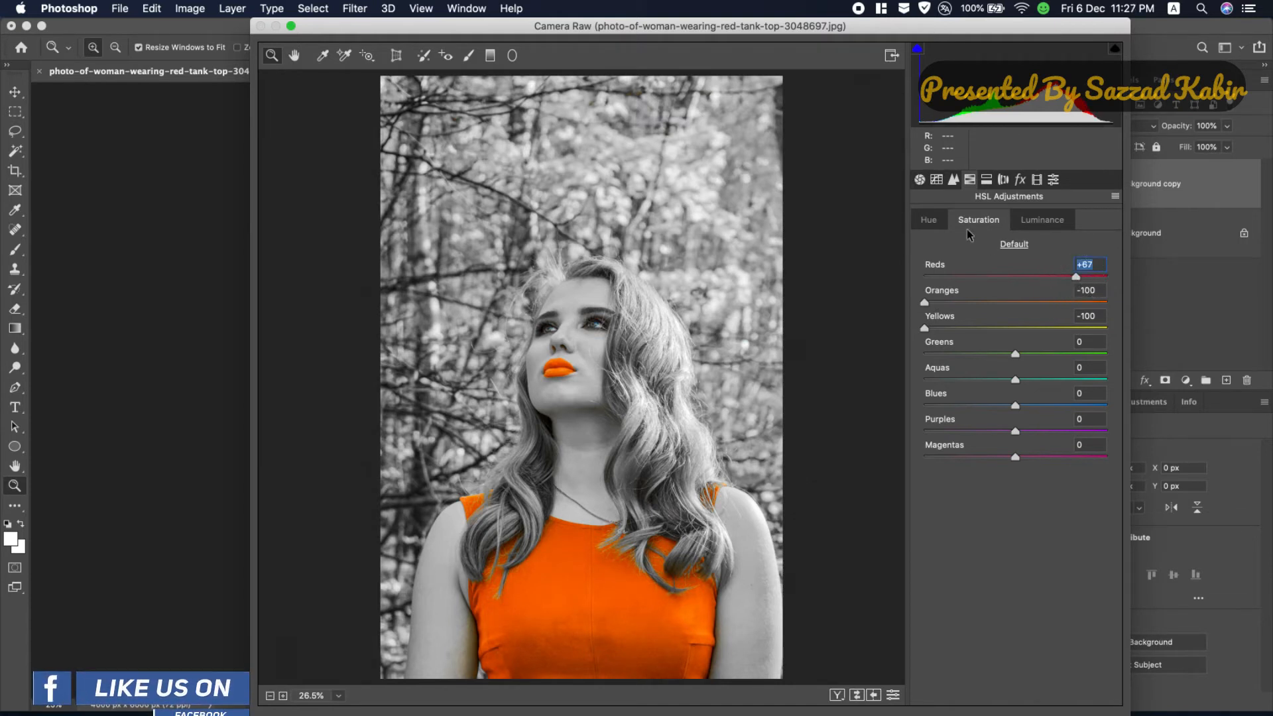
click(929, 220)
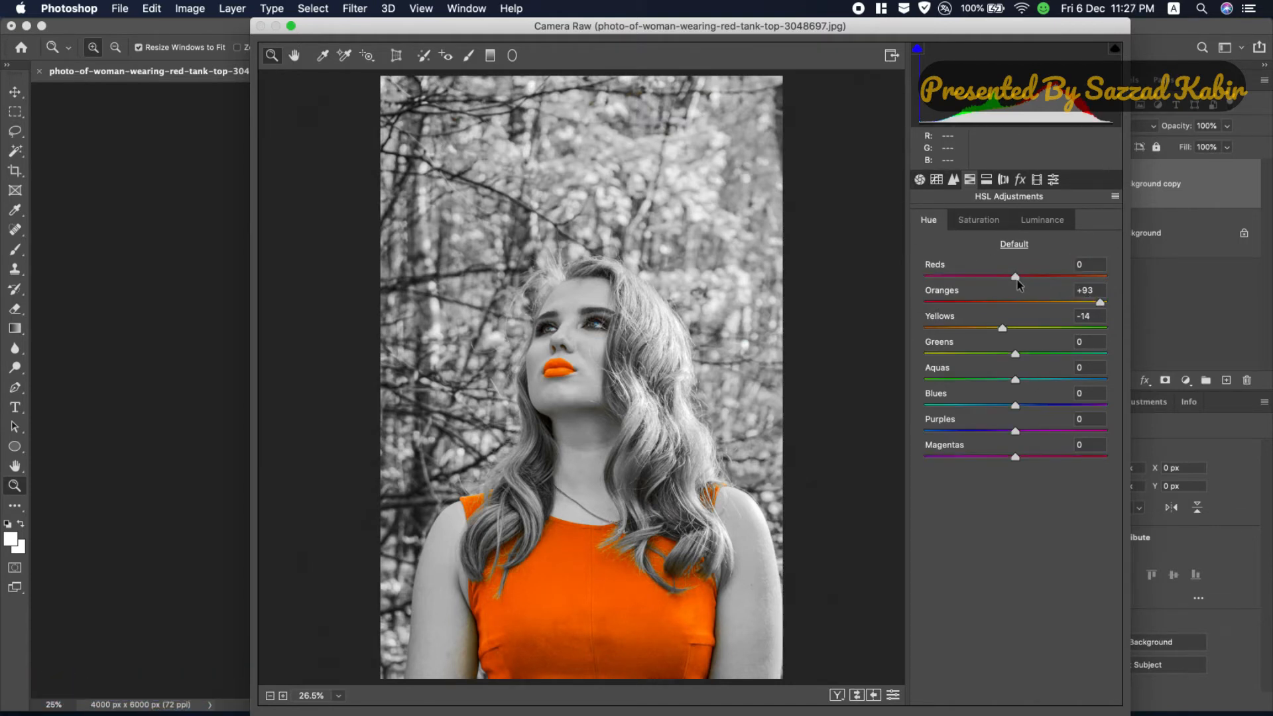
drag(1016, 280, 1058, 303)
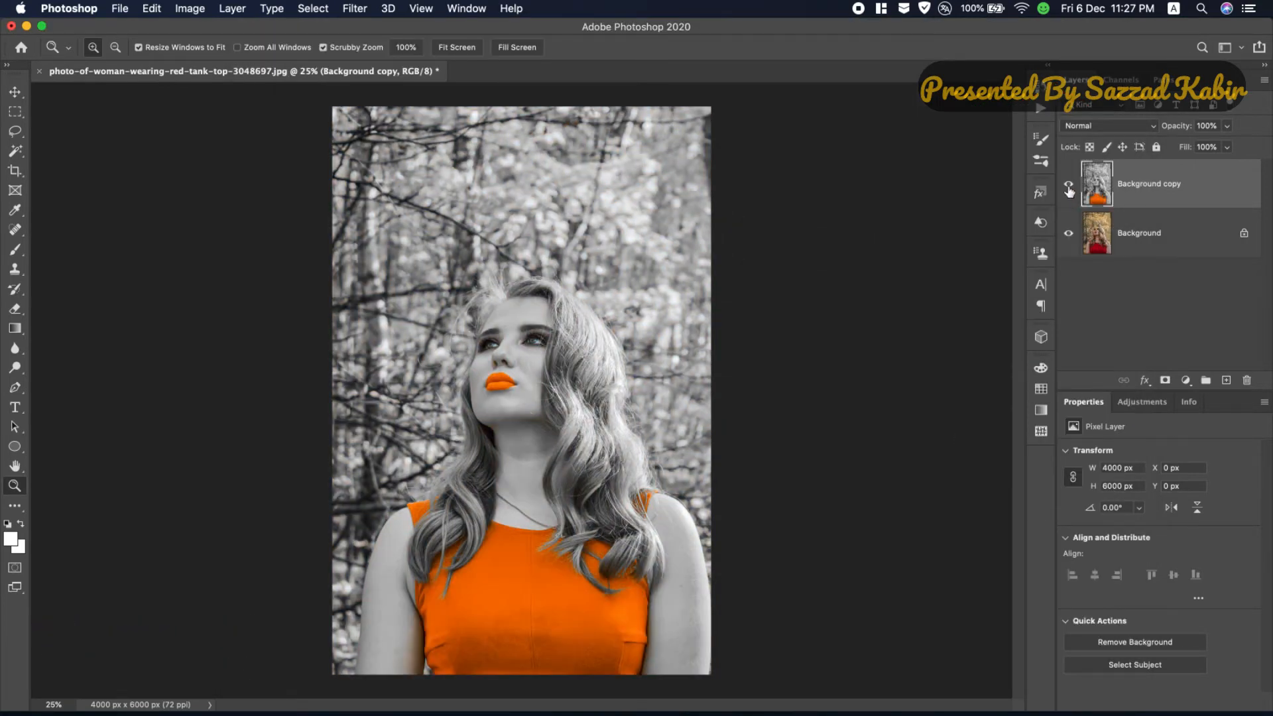
Step: Hide and show the Background copy layer to compare the edited photo with the original
click(1069, 188)
click(1068, 188)
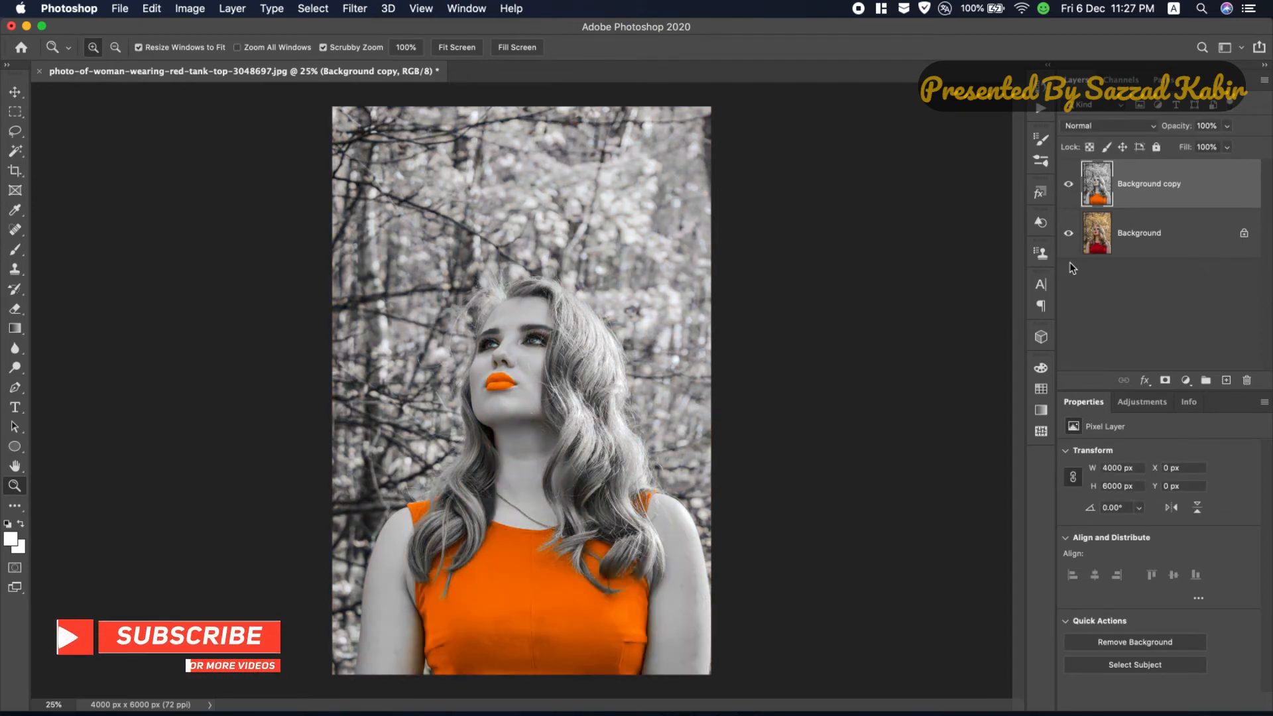
Step: Add a Hue/Saturation adjustment layer above the Background copy layer and set its master saturation to +16
click(1185, 380)
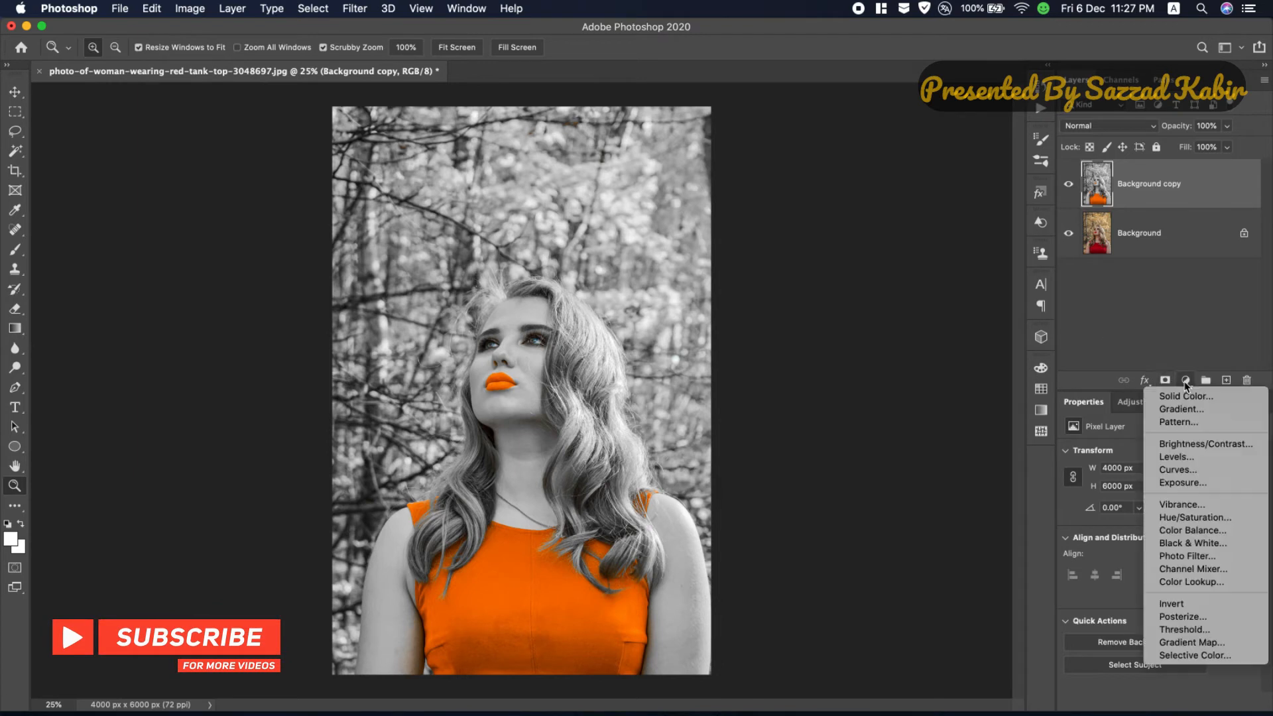
click(1197, 518)
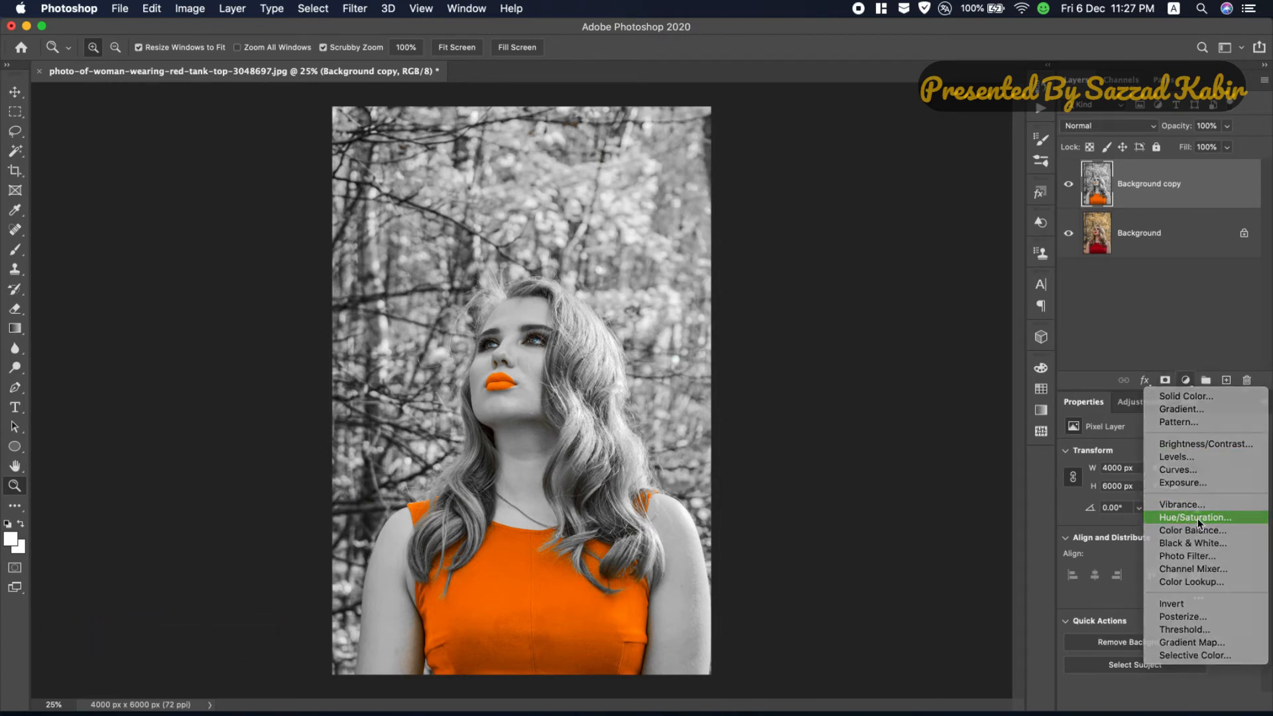
drag(1158, 538, 1171, 541)
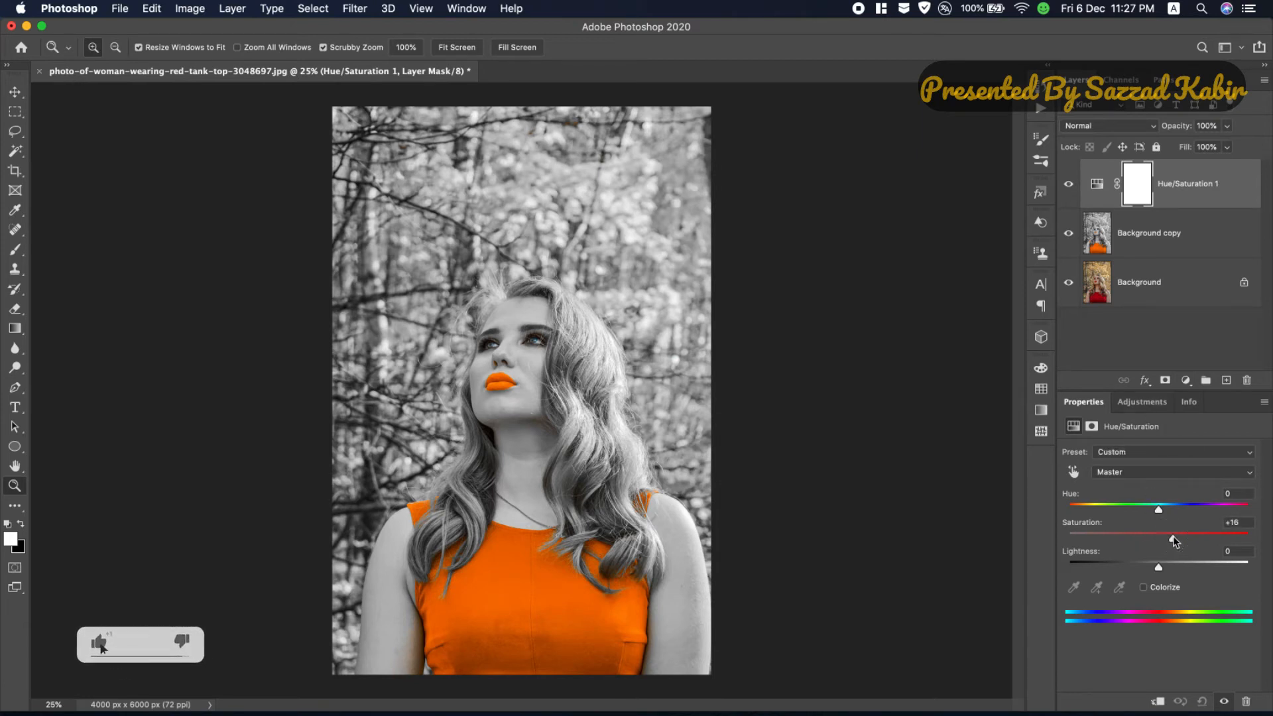
Step: Target the dress's reds in the Hue/Saturation adjustment and set hue to +15, saturation to +32 and lightness to -1
click(1073, 471)
click(531, 586)
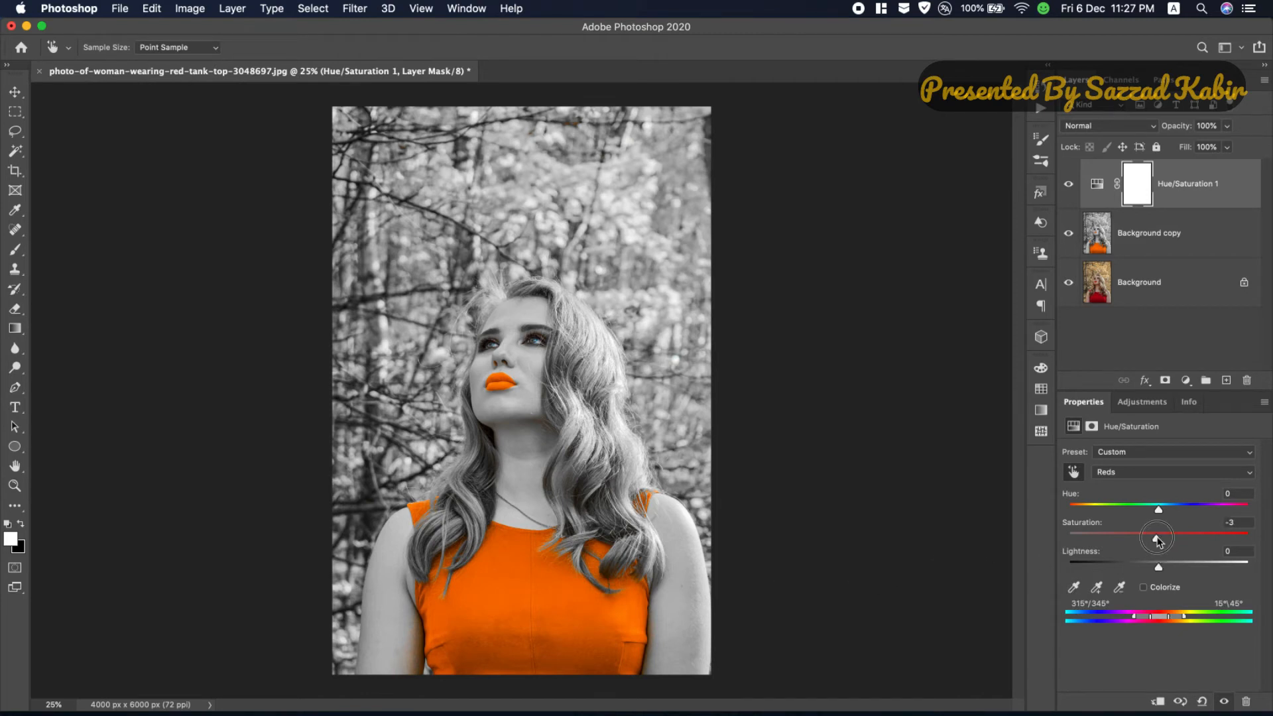
drag(1157, 542, 1172, 509)
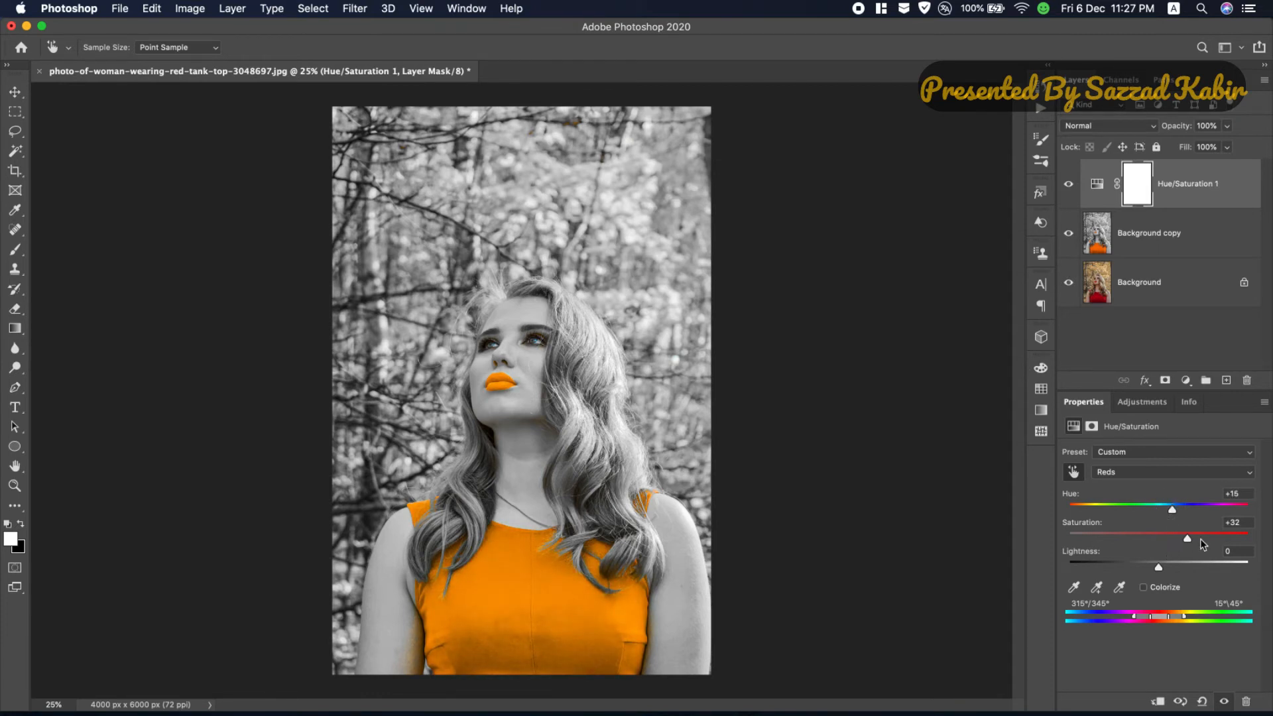
mouse_move(1159, 569)
mouse_down()
mouse_move(1141, 567)
mouse_move(1172, 572)
mouse_move(1161, 570)
mouse_up()
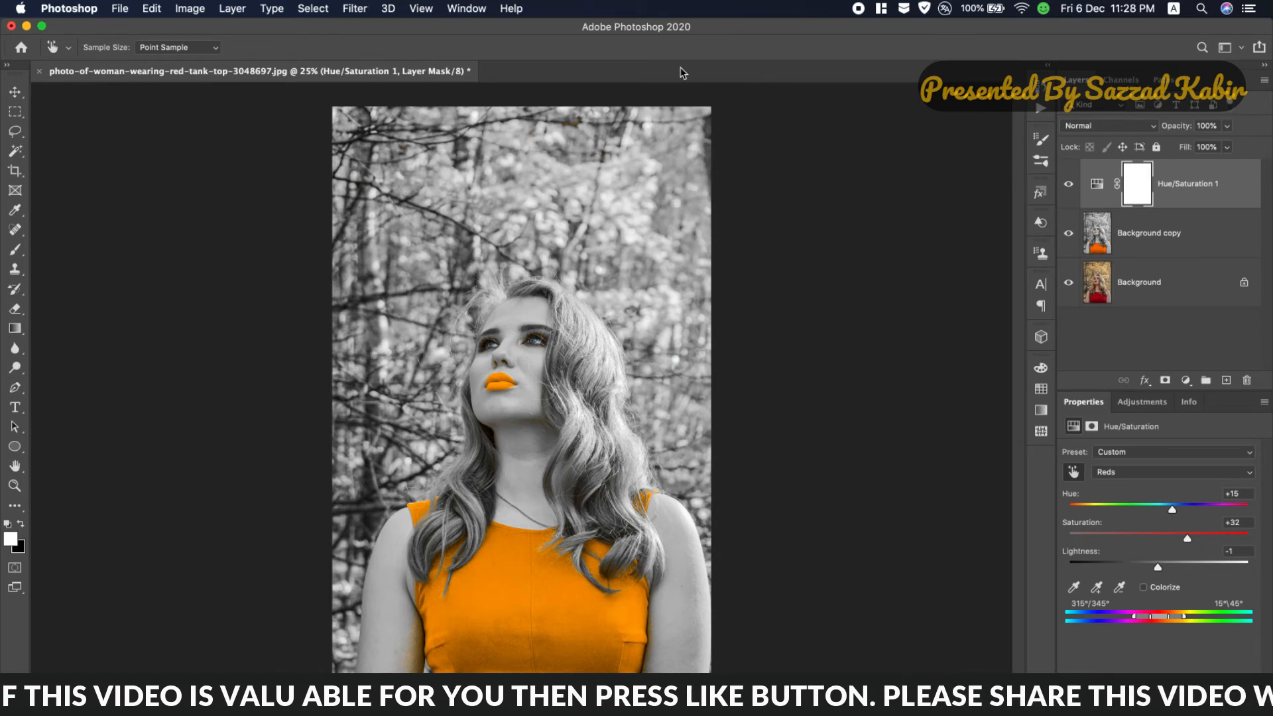
Step: Stamp all visible layers into a new layer and open it in the Color Efex Pro 4 filter
key(super+alt+shift+e)
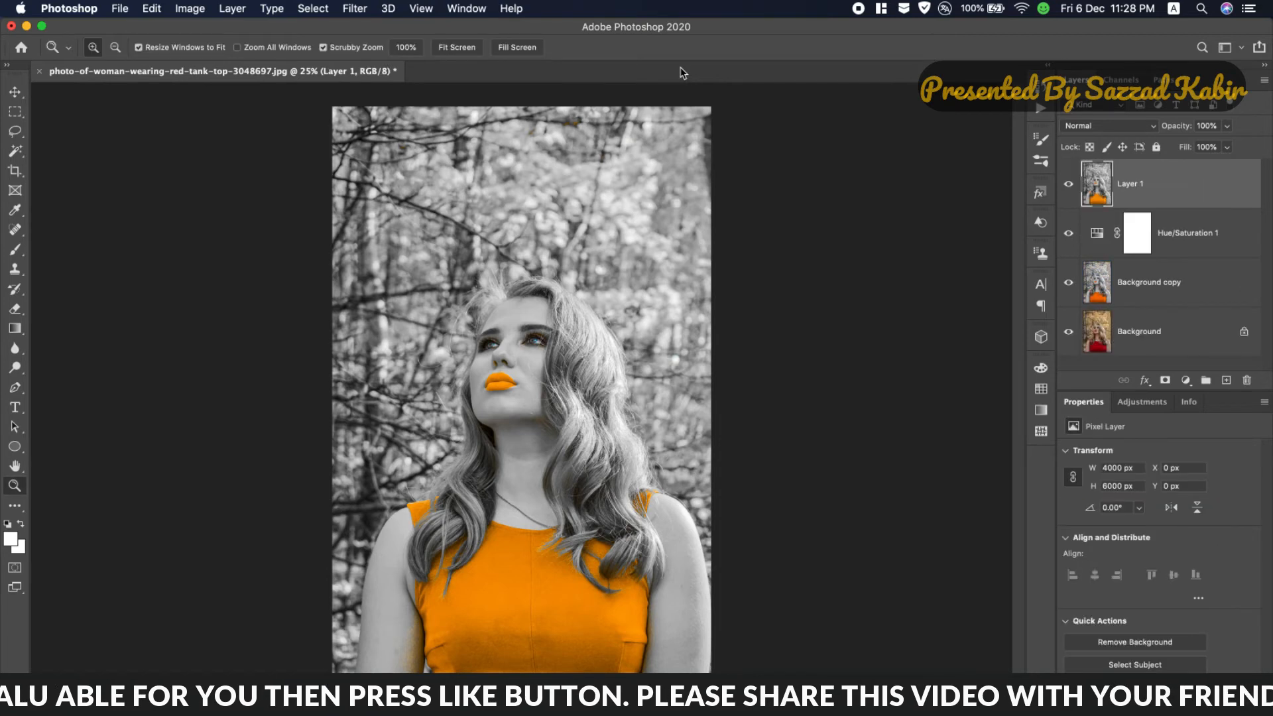
click(356, 8)
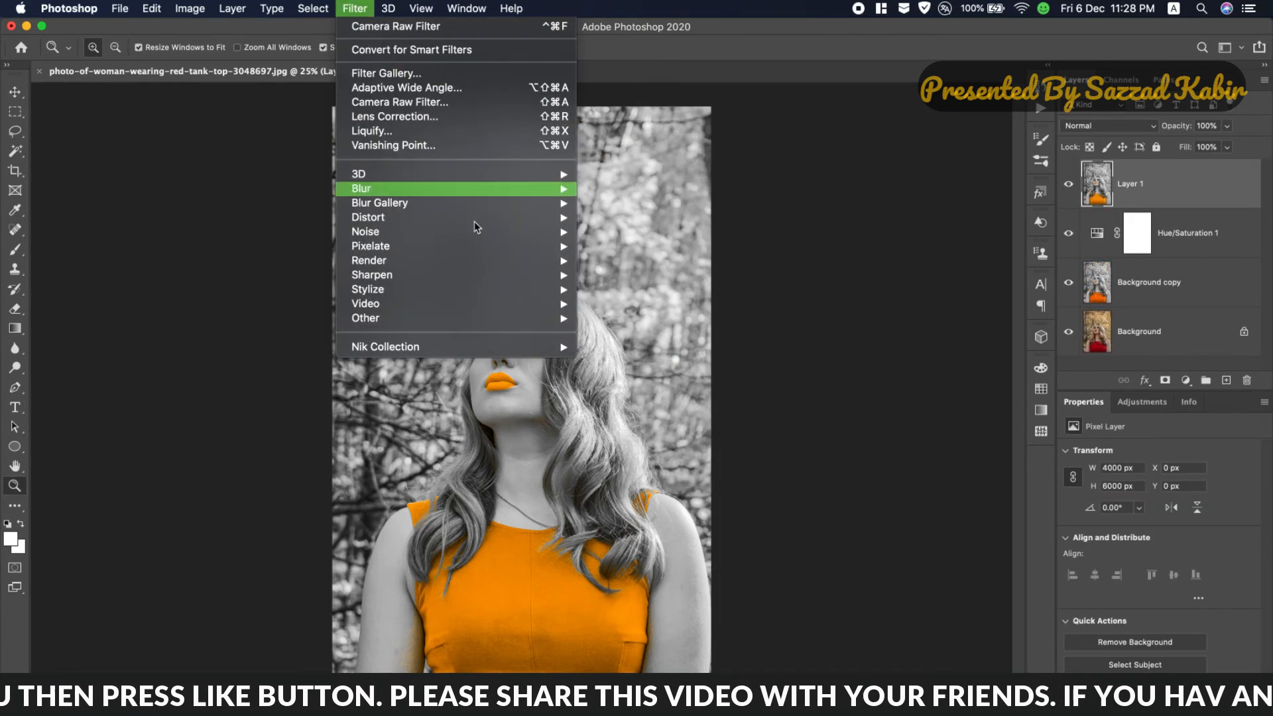
mouse_move(571, 351)
click(633, 361)
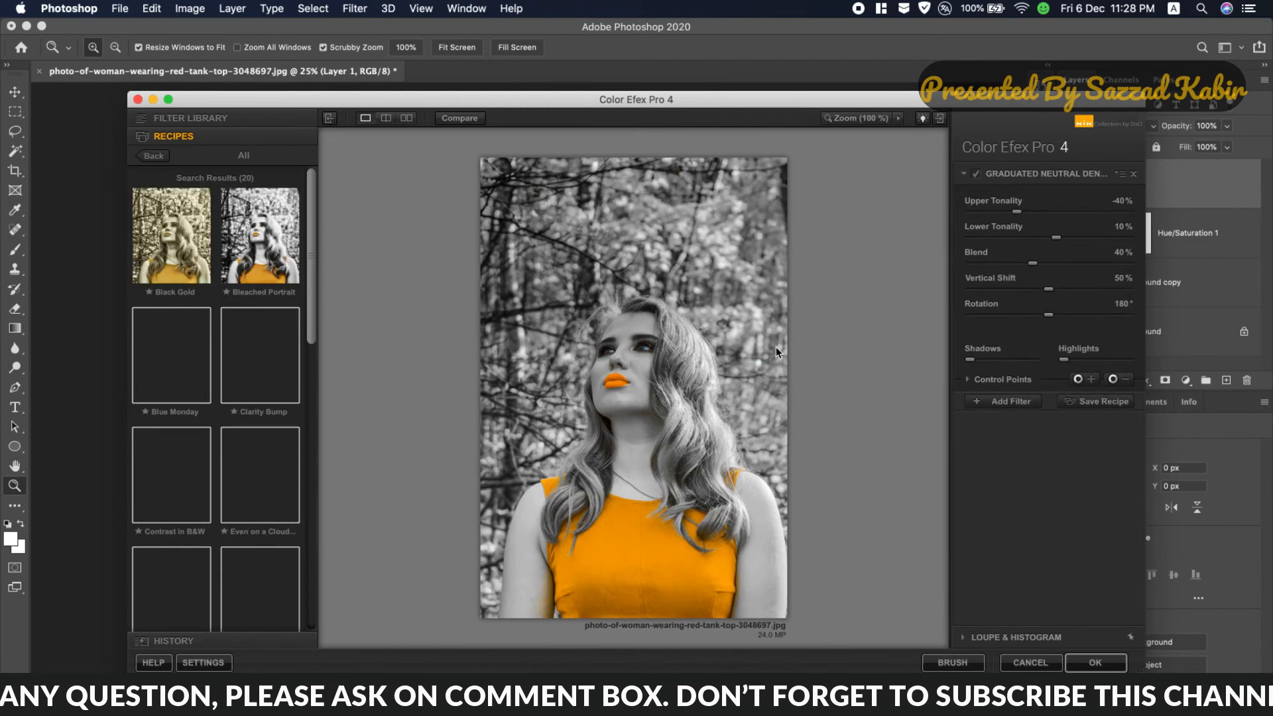
Step: Choose the Cross Processing filter from the filter library with method L03 and strength 26%
scroll(216, 450, down, 3)
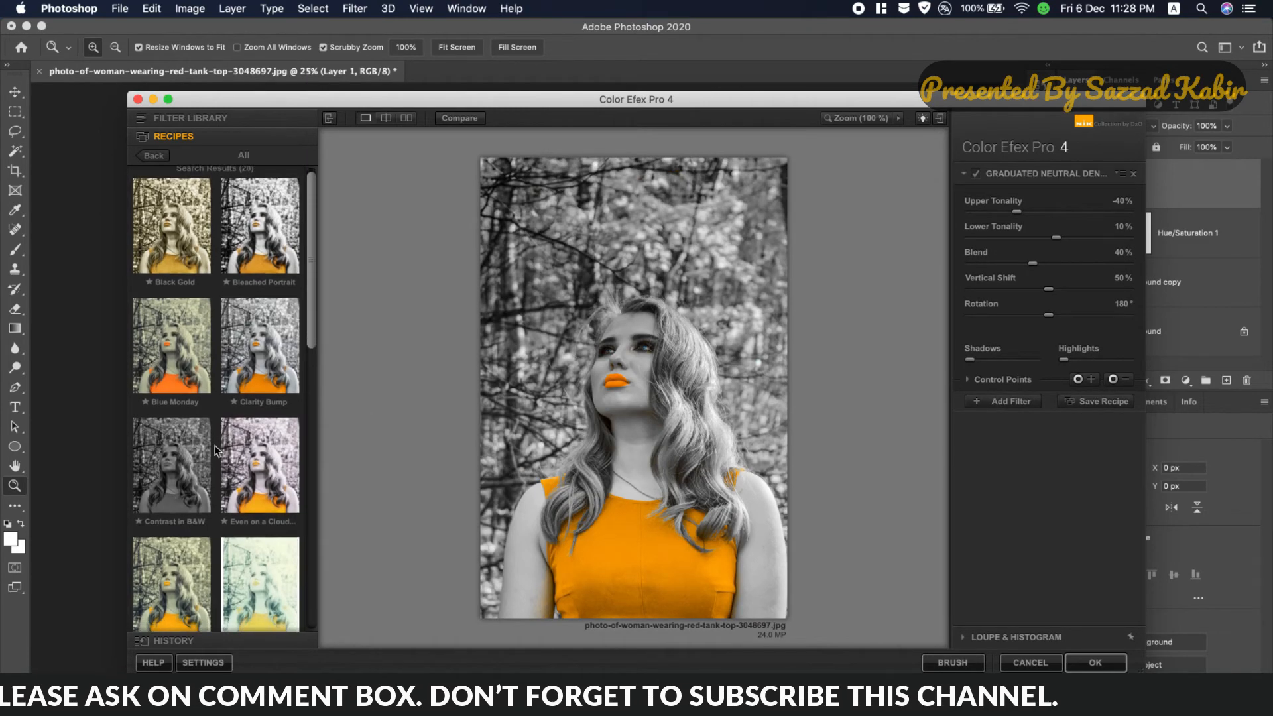
scroll(215, 449, down, 10)
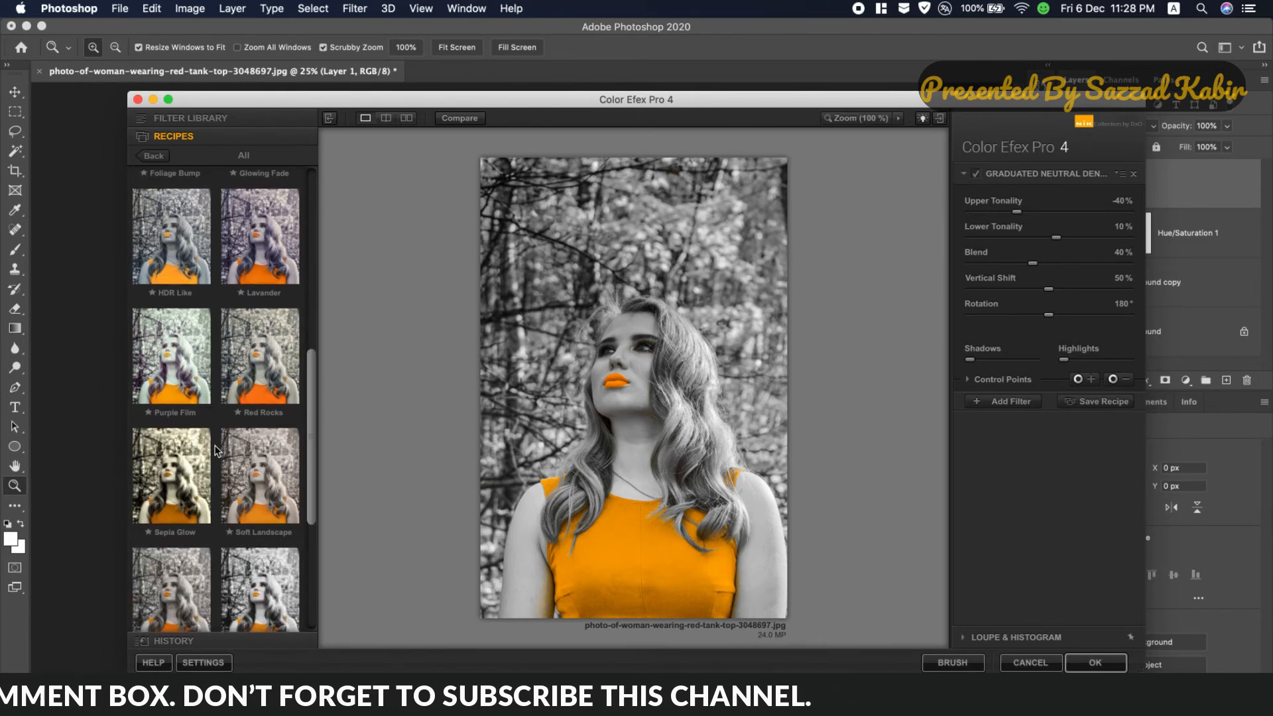
scroll(216, 449, up, 10)
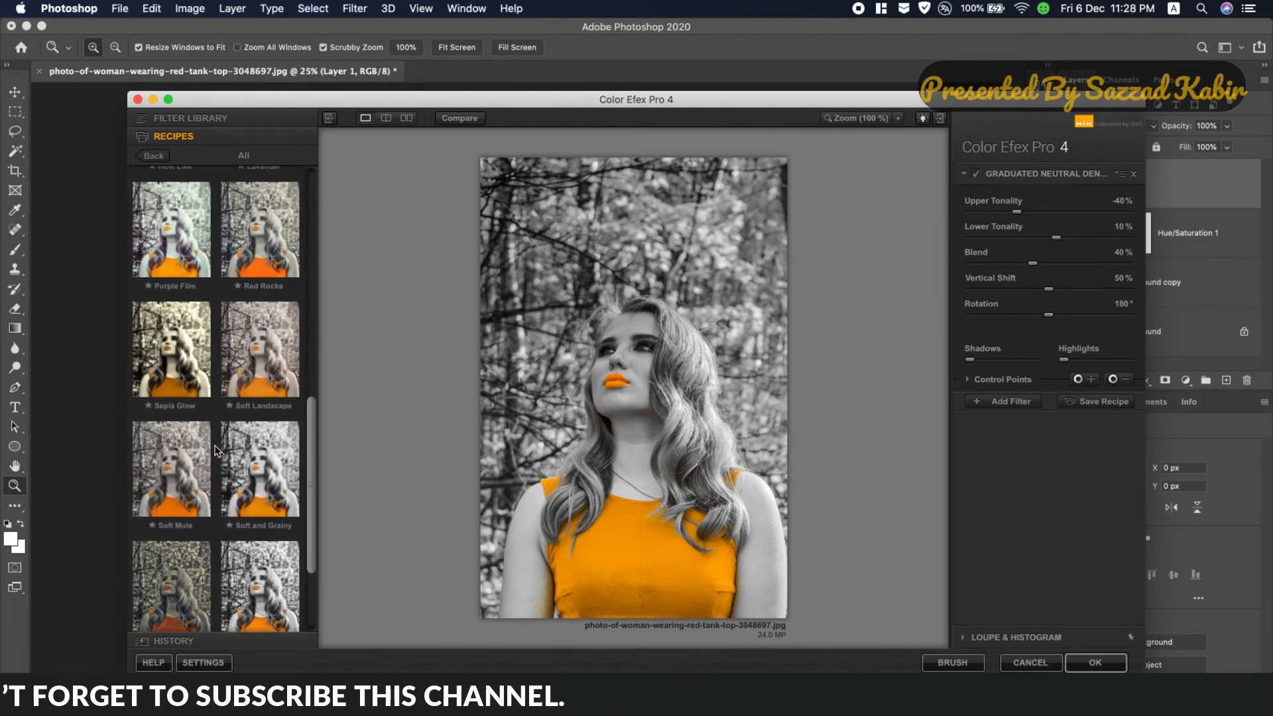
scroll(216, 451, up, 3)
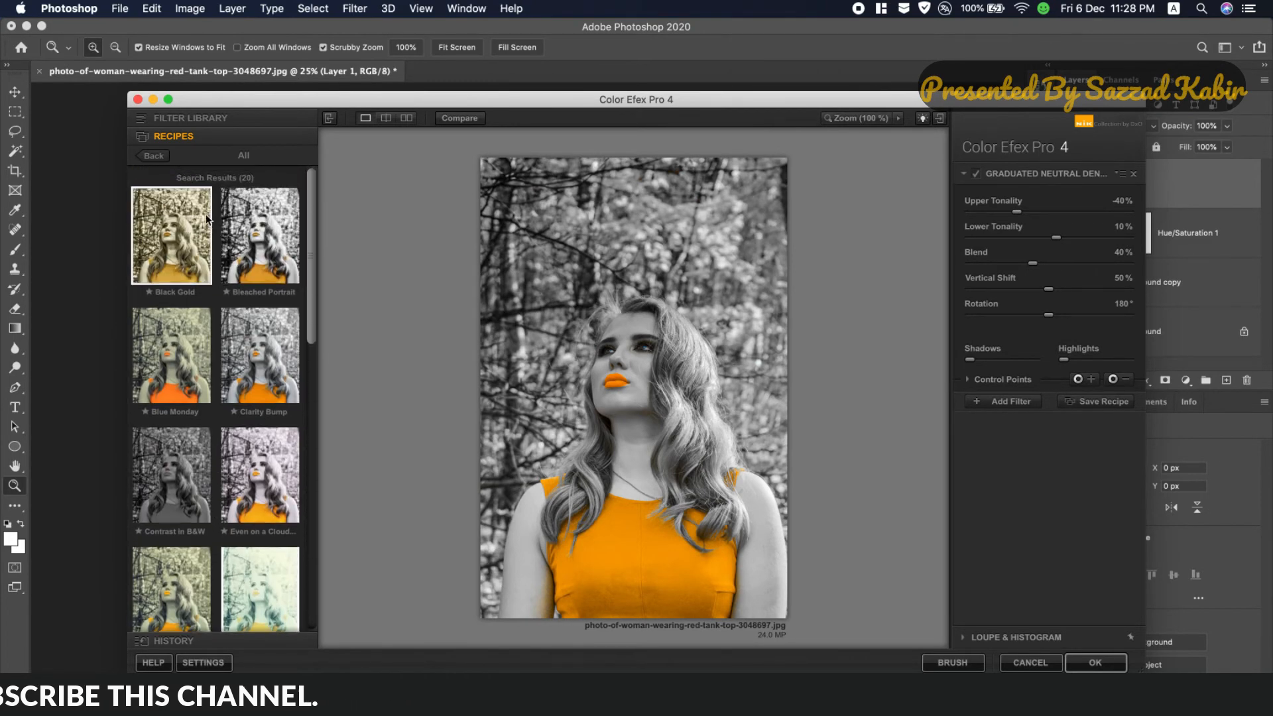
click(187, 119)
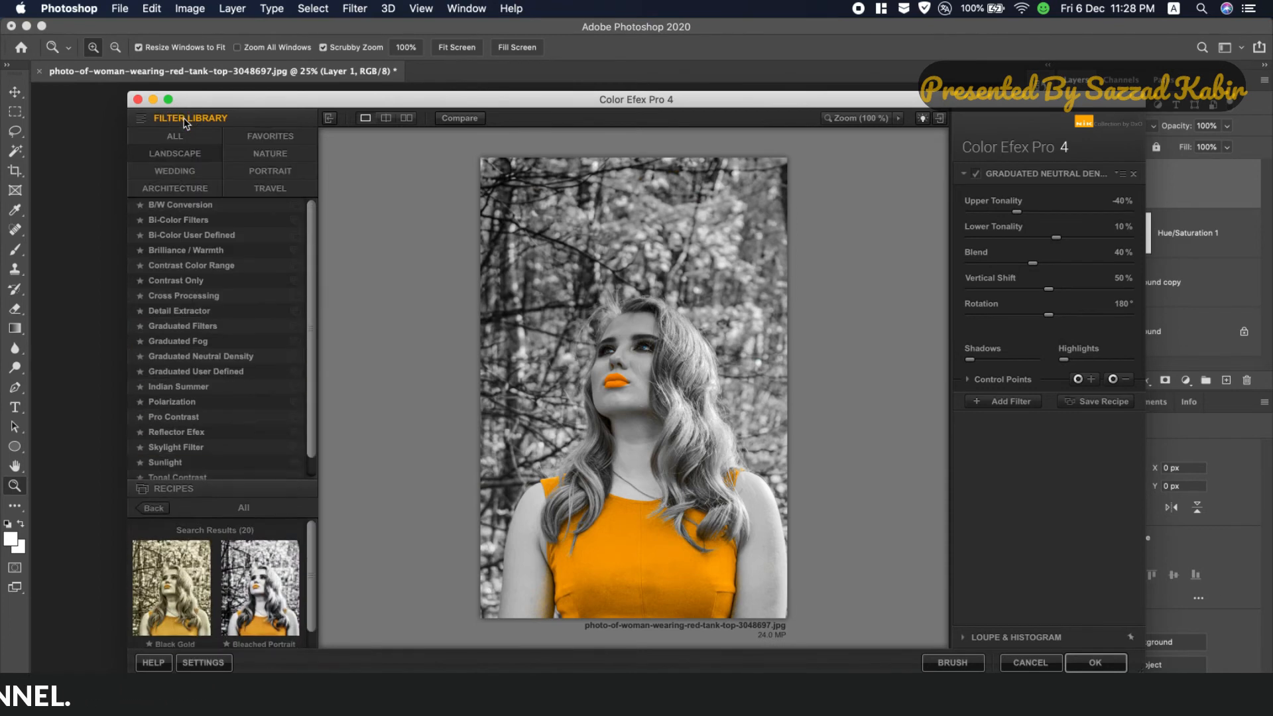
click(174, 295)
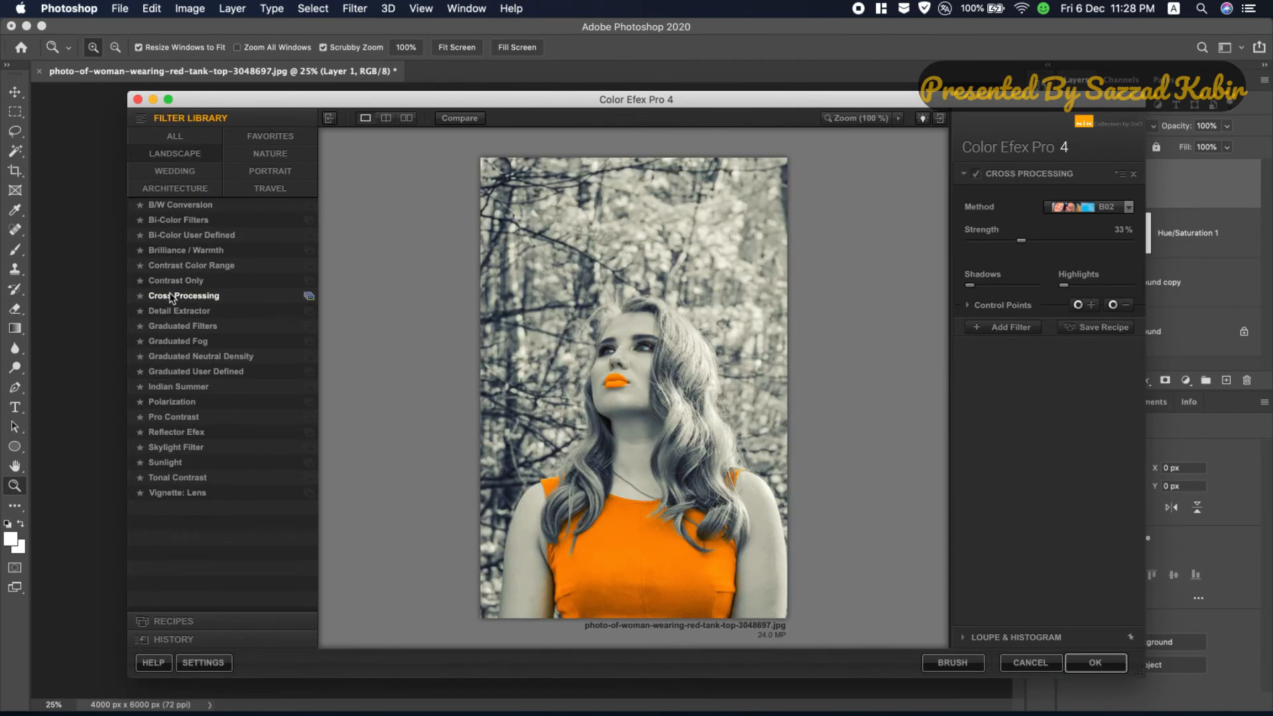
click(1129, 208)
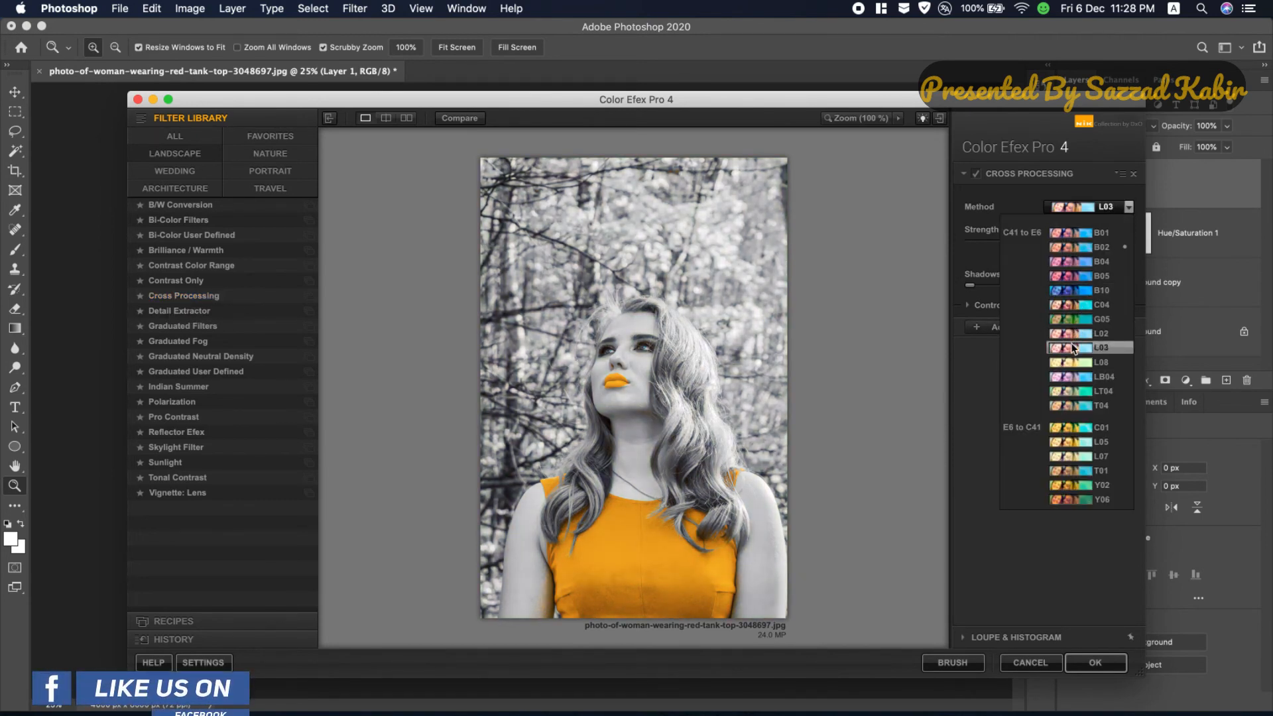
click(1073, 348)
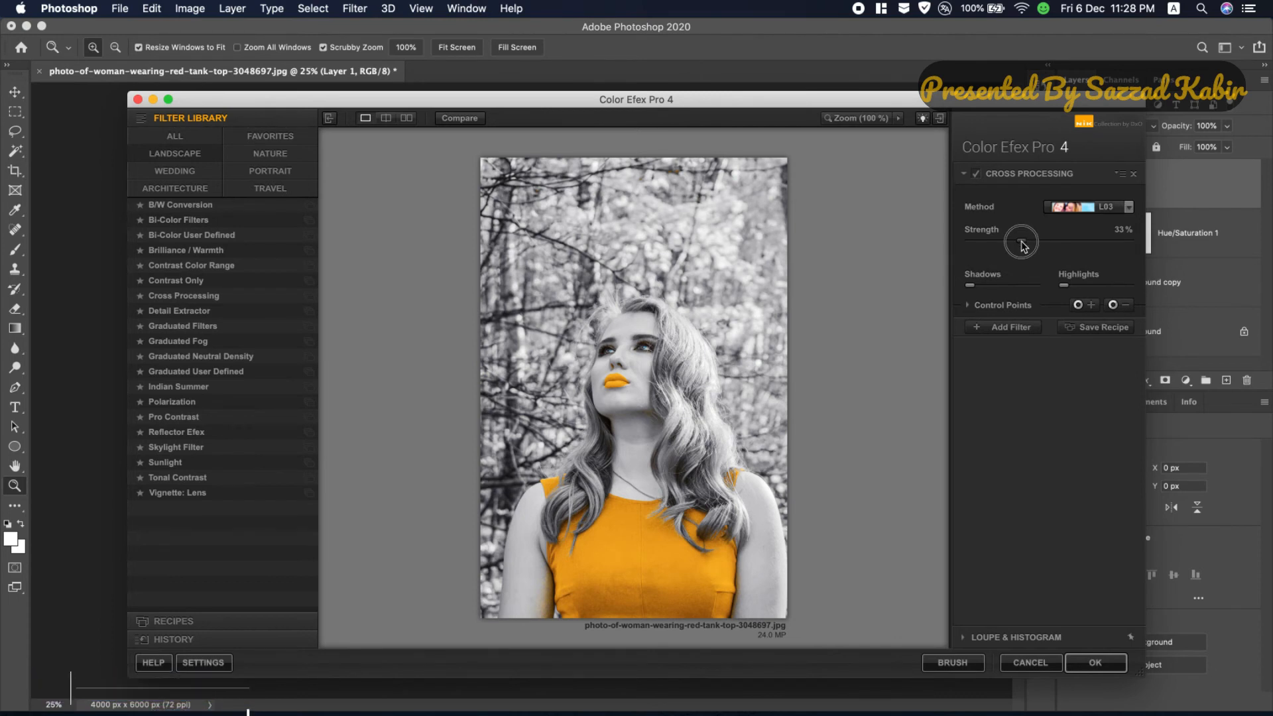
drag(1043, 248, 1011, 246)
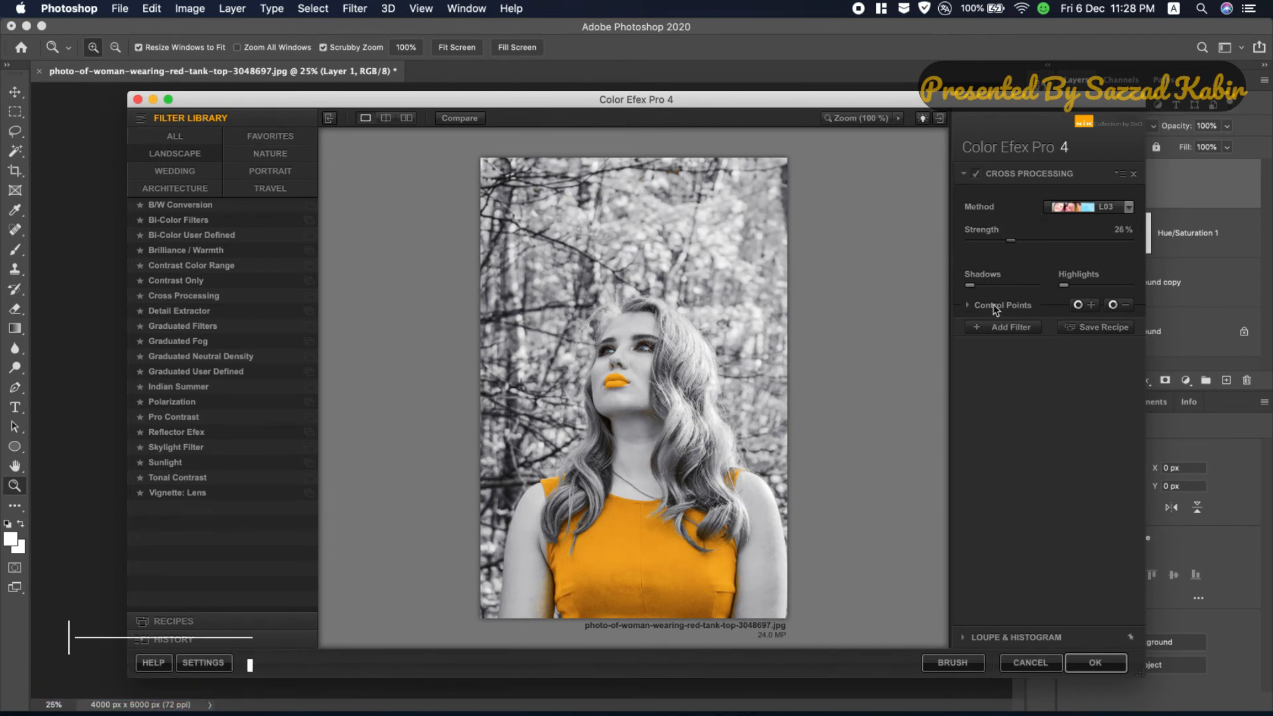
Step: Try an additional Contrast Color Range filter with color contrast 19%, brightness -13% and contrast 18%
click(1000, 326)
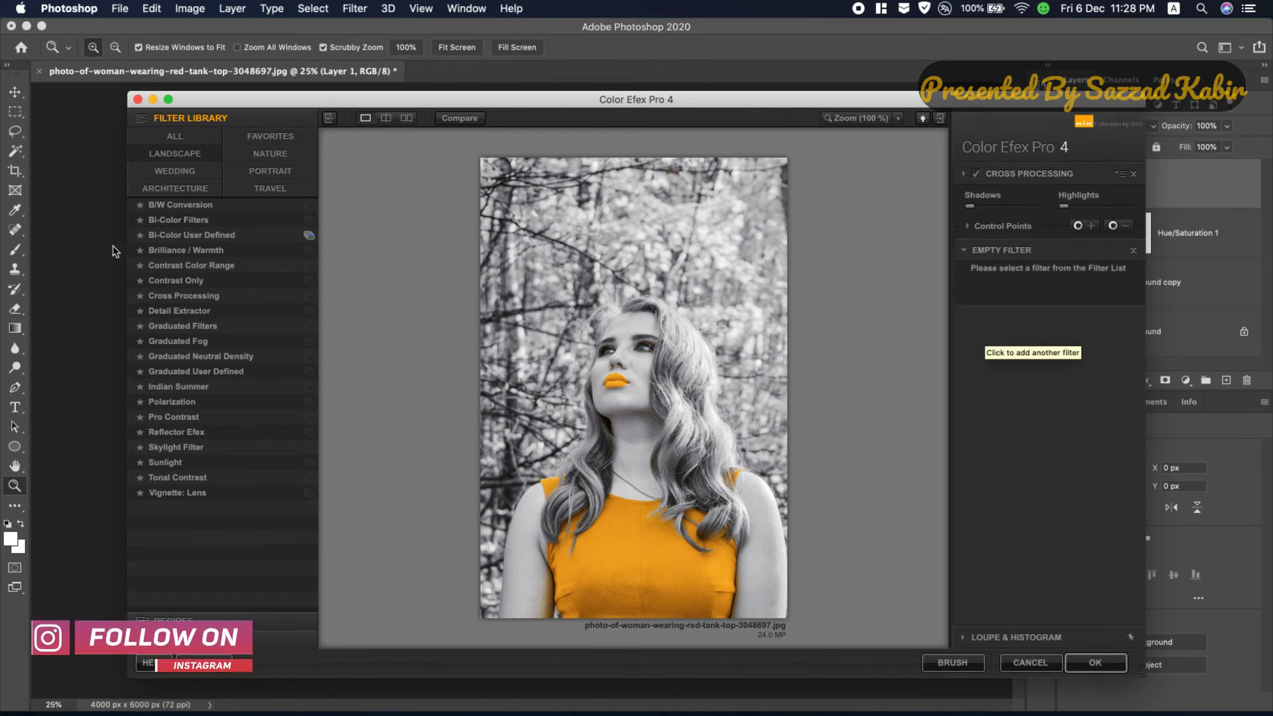
click(157, 267)
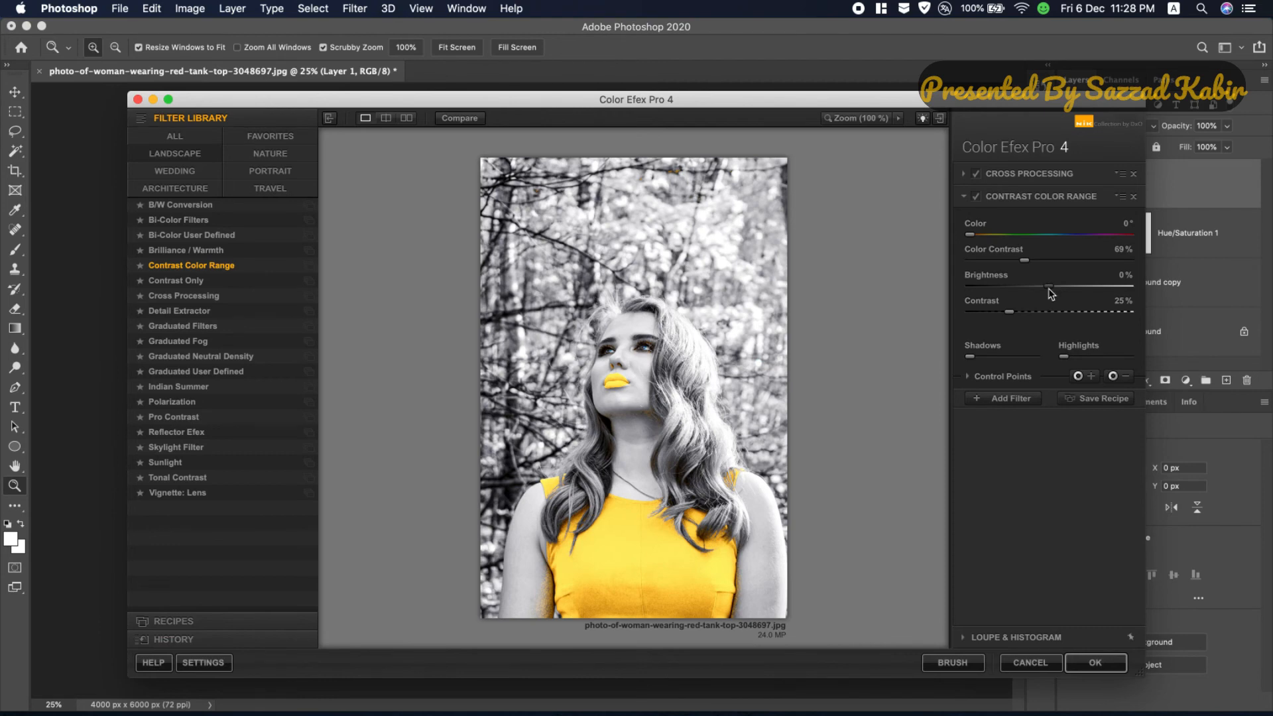
drag(1050, 293, 985, 257)
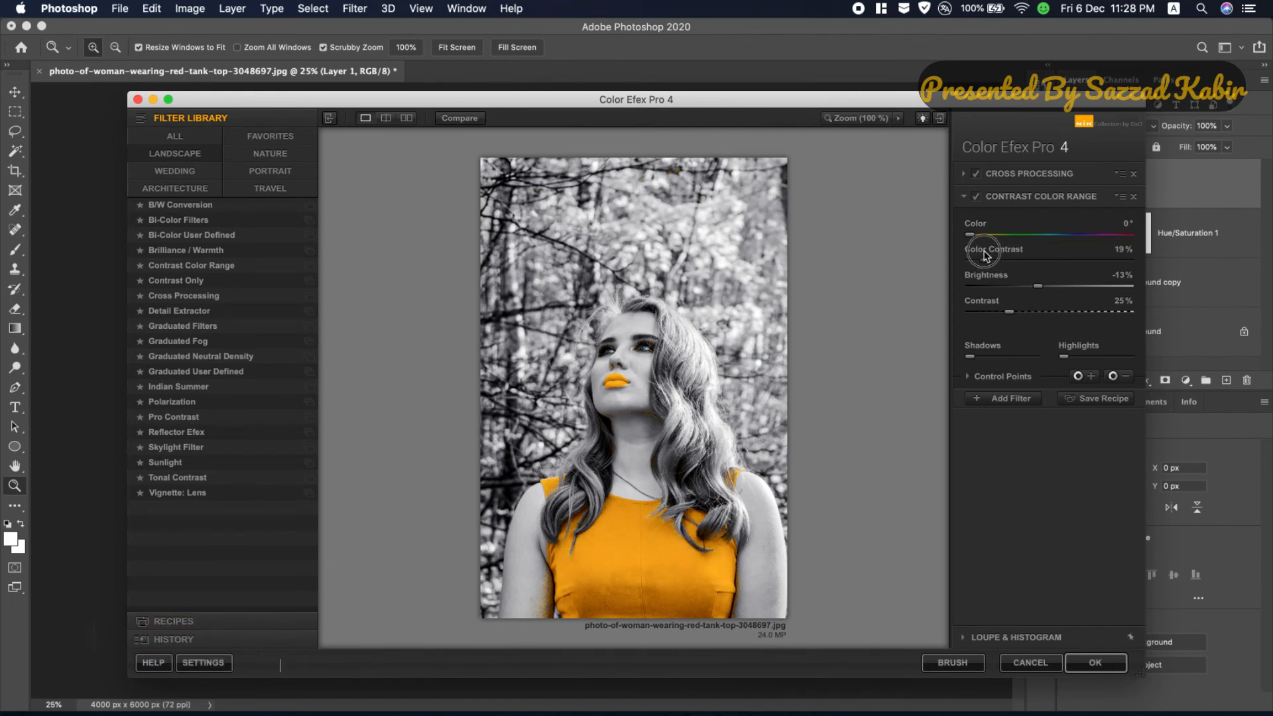
mouse_move(1008, 311)
mouse_down()
mouse_move(981, 310)
mouse_move(1035, 311)
mouse_move(999, 307)
mouse_up()
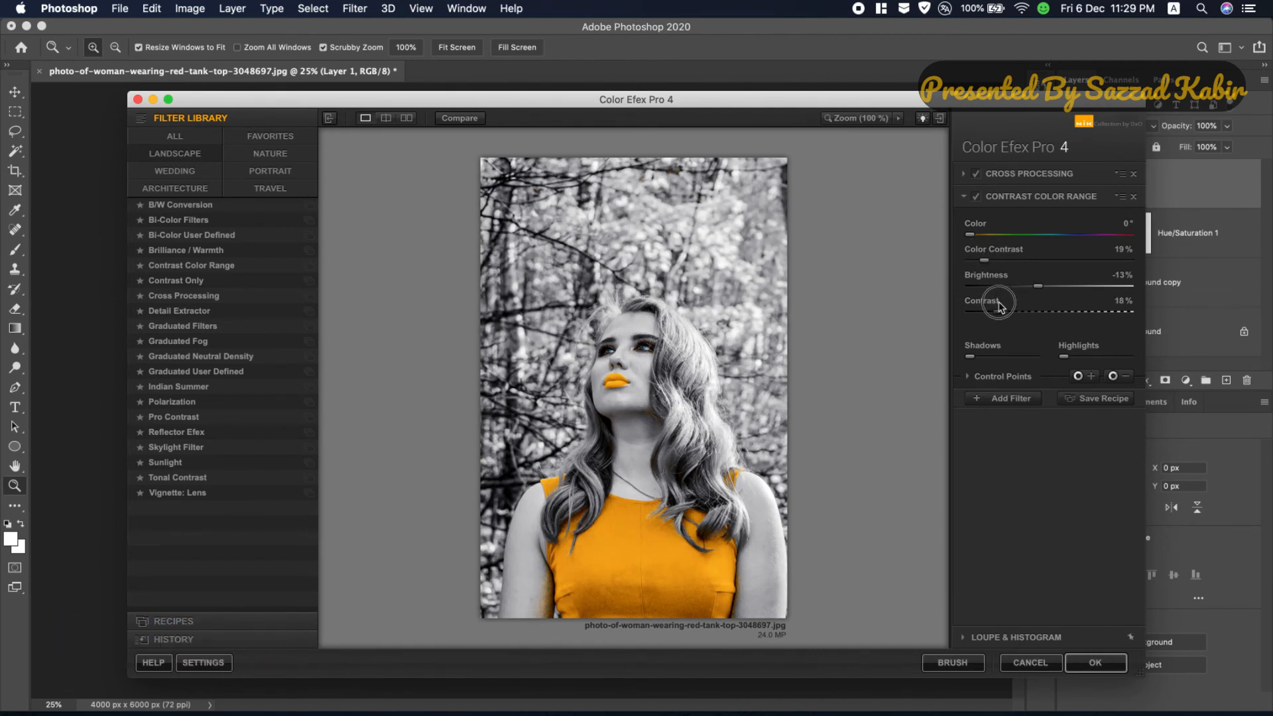
Step: Compare the photo with and without Contrast Color Range, leave that filter switched off, and apply the Color Efex Pro 4 edits
click(976, 197)
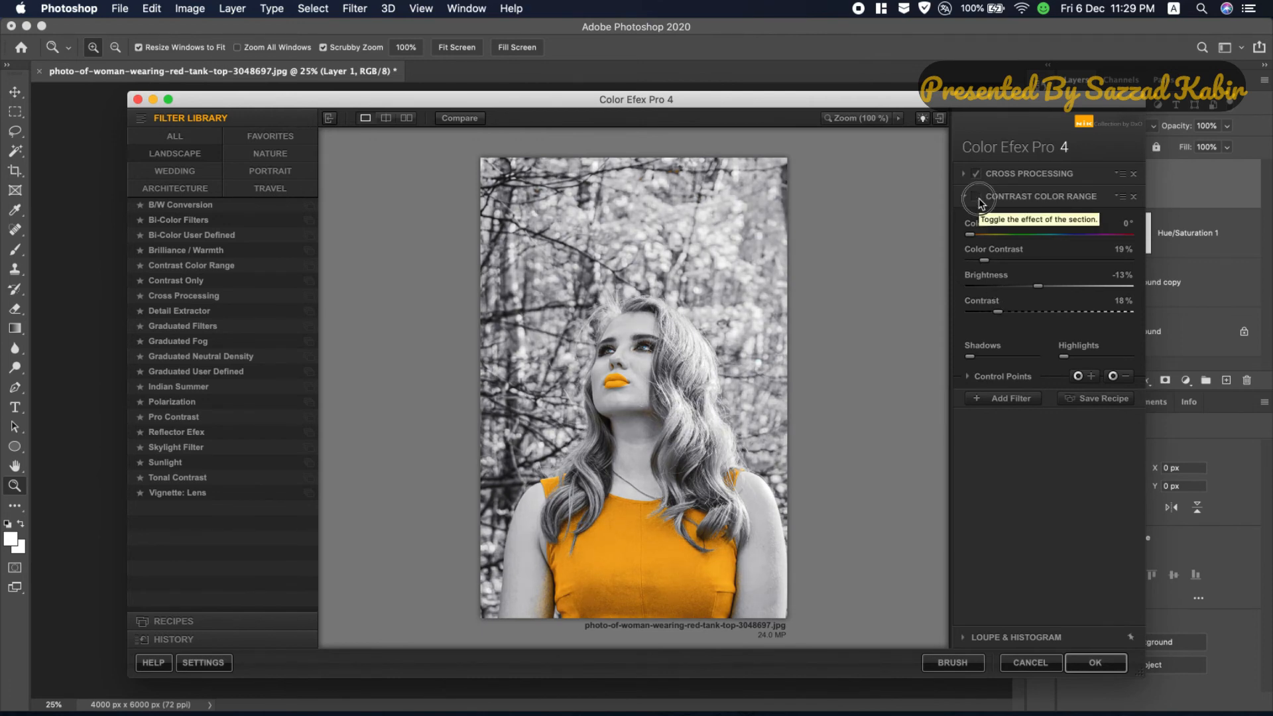
click(978, 198)
click(978, 198)
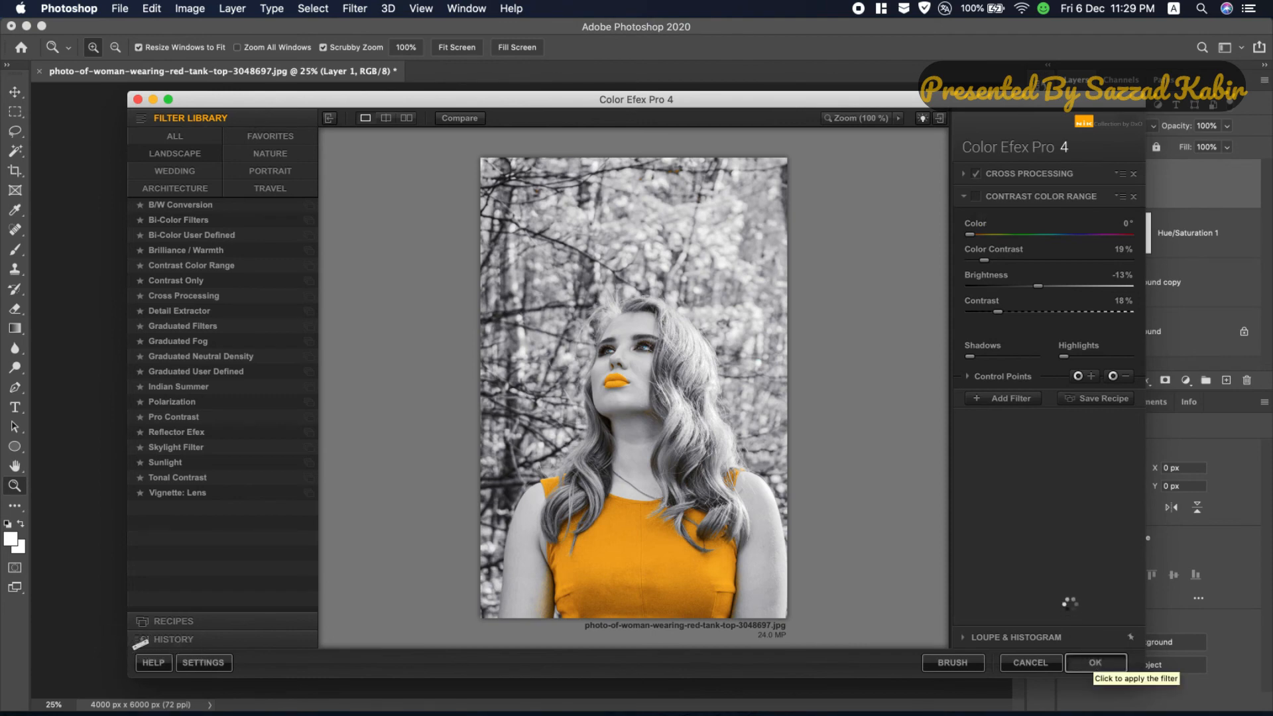
click(1095, 662)
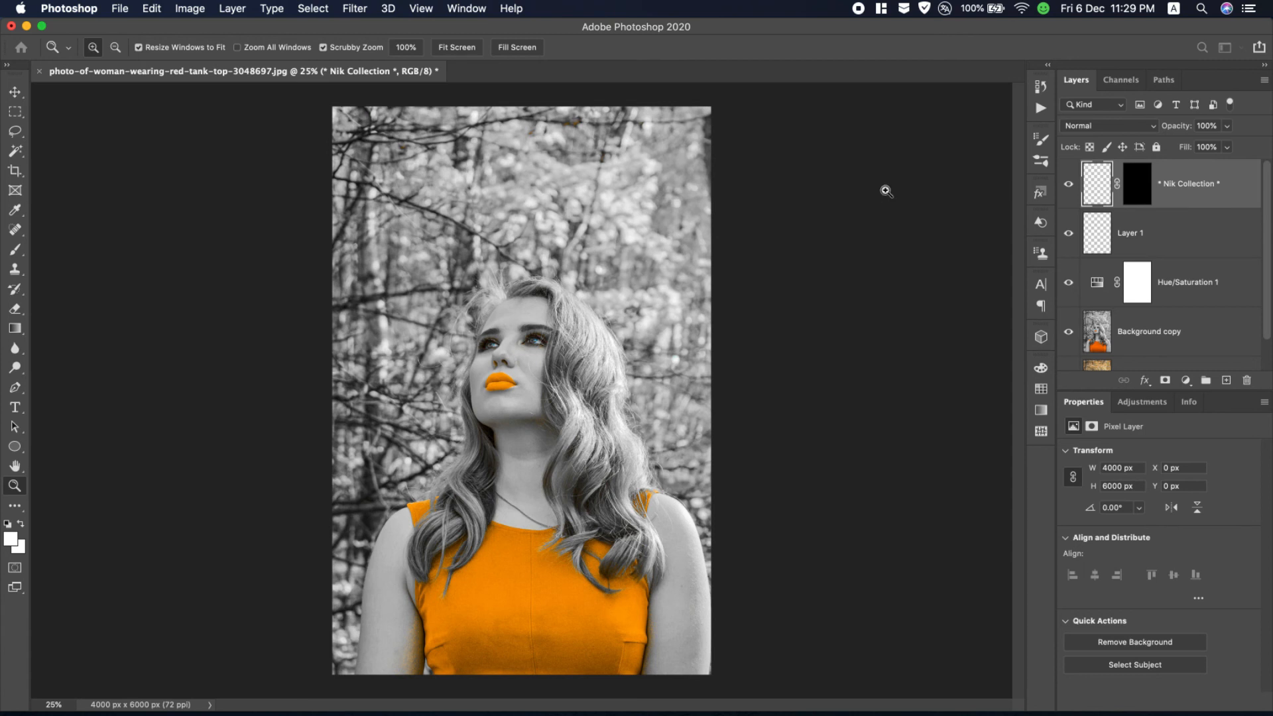
Step: Hide and show the Color Efex Pro 4 layer to compare the photo with and without the filter
click(1066, 185)
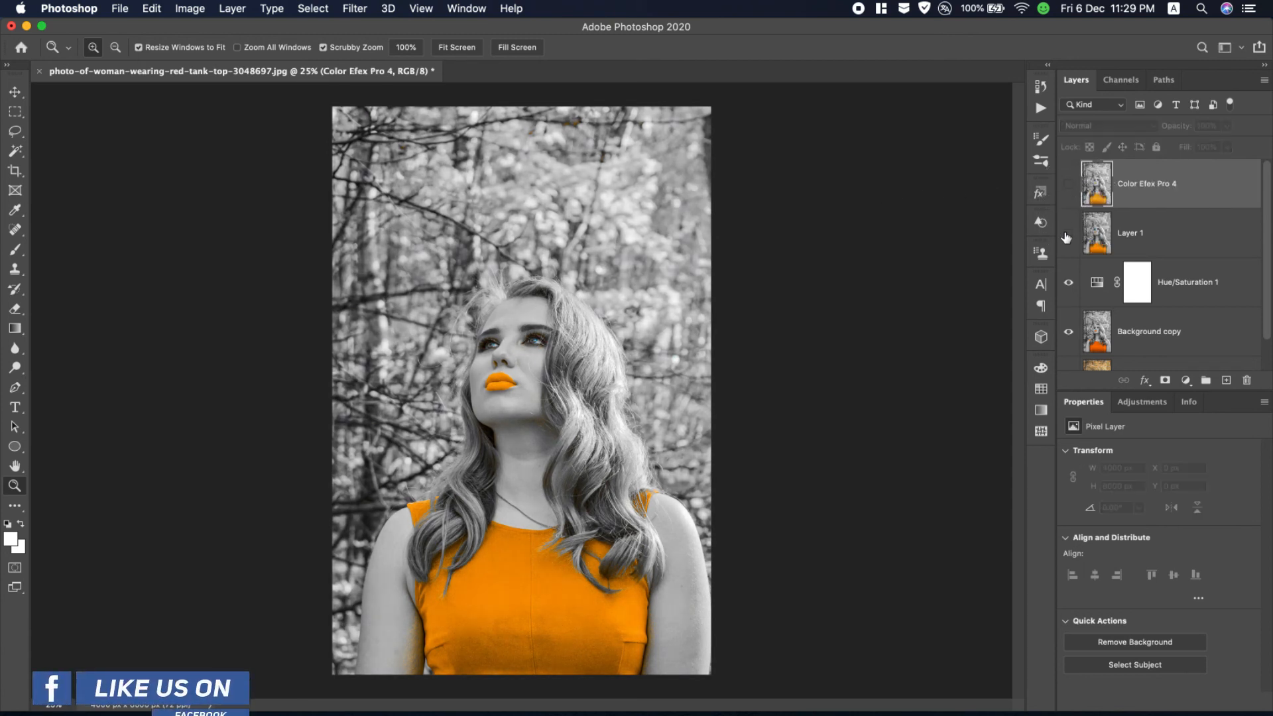
click(1068, 184)
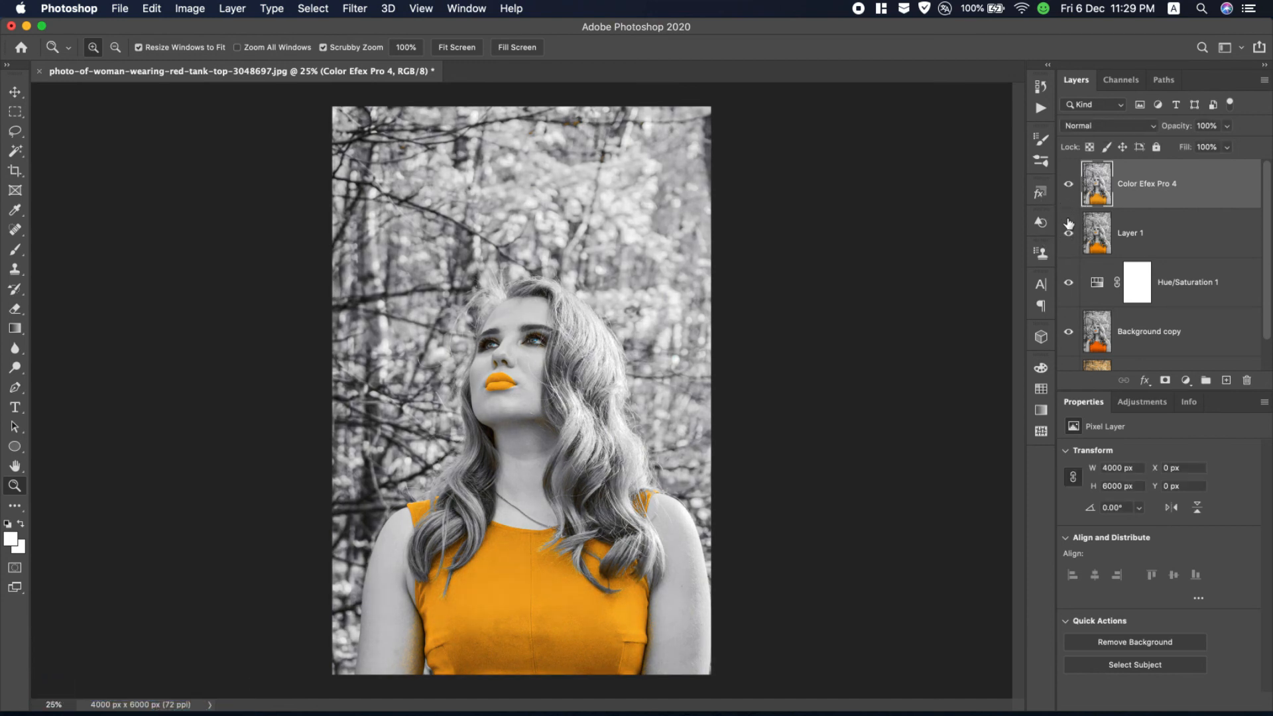
mouse_move(1071, 333)
mouse_down()
mouse_move(1078, 189)
mouse_move(1070, 332)
mouse_up()
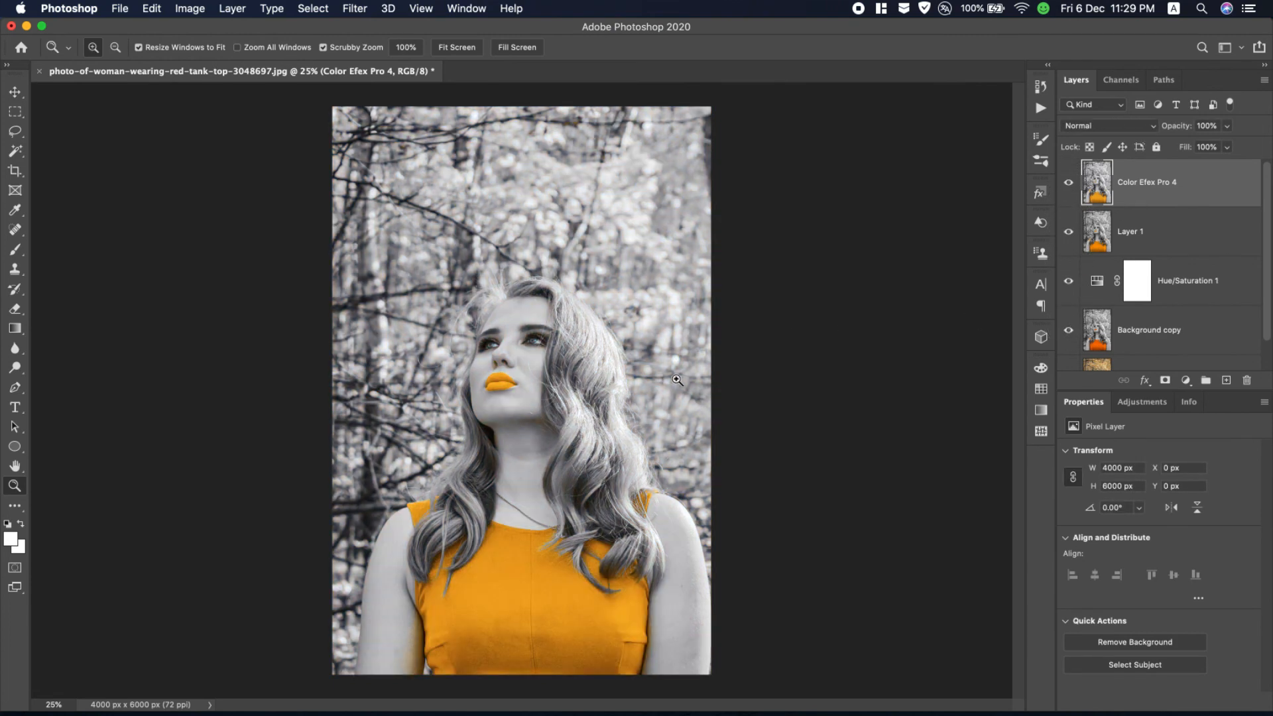